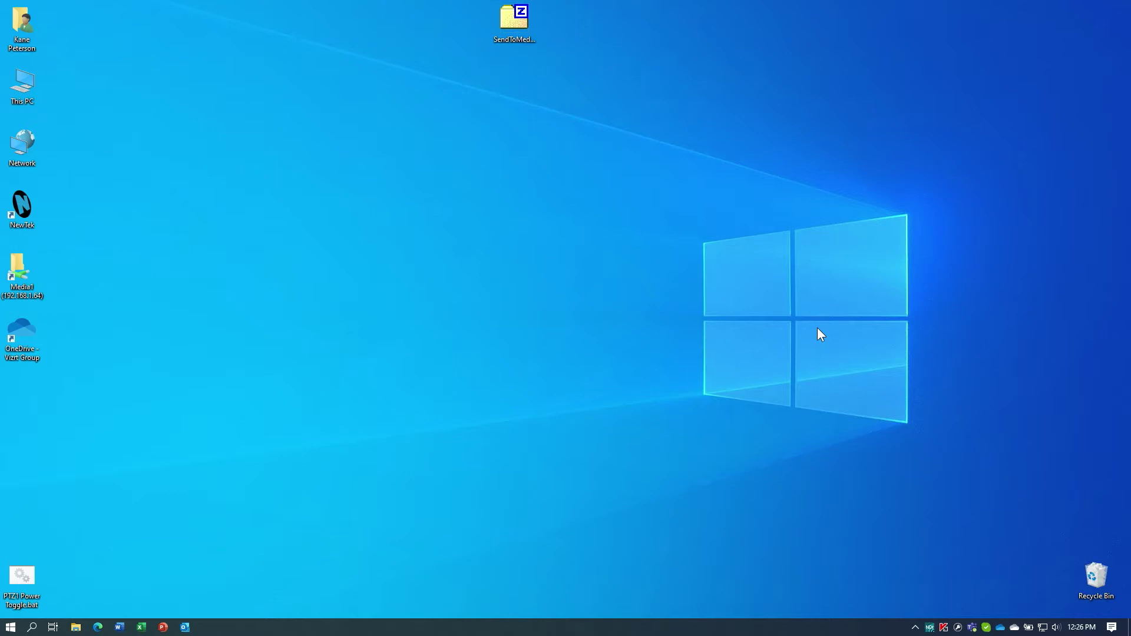
# - Open This PC and browse into the Media1 (Z:) network drive to list its folders
pyautogui.doubleClick(27, 84)
pyautogui.moveTo(313, 152); pyautogui.dragTo(308, 102)
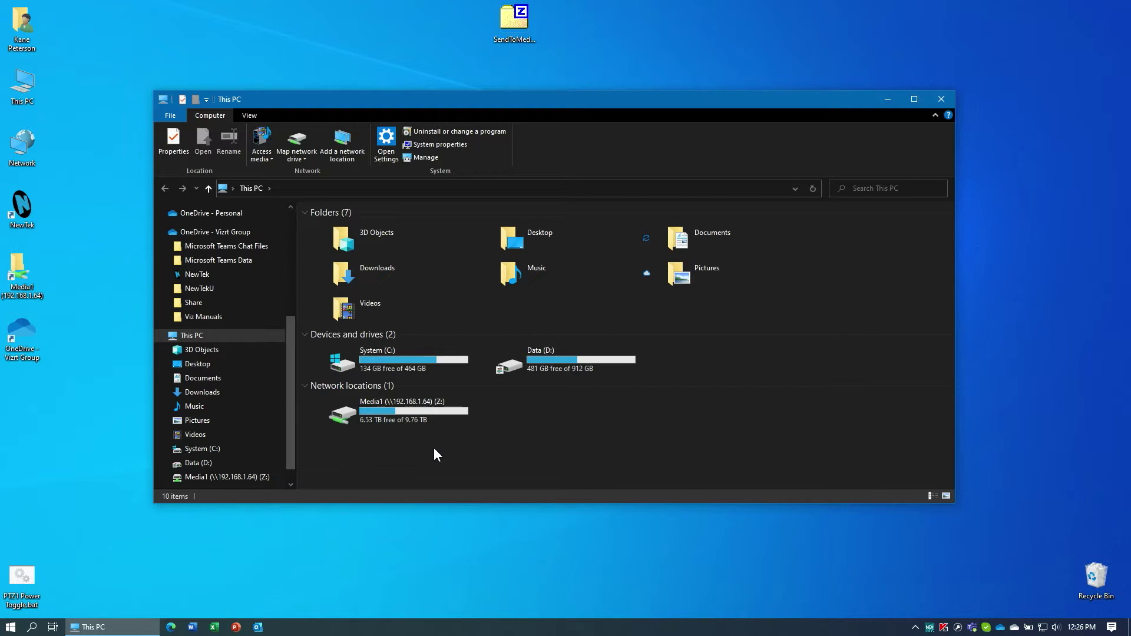
pyautogui.click(417, 407)
pyautogui.doubleClick(416, 407)
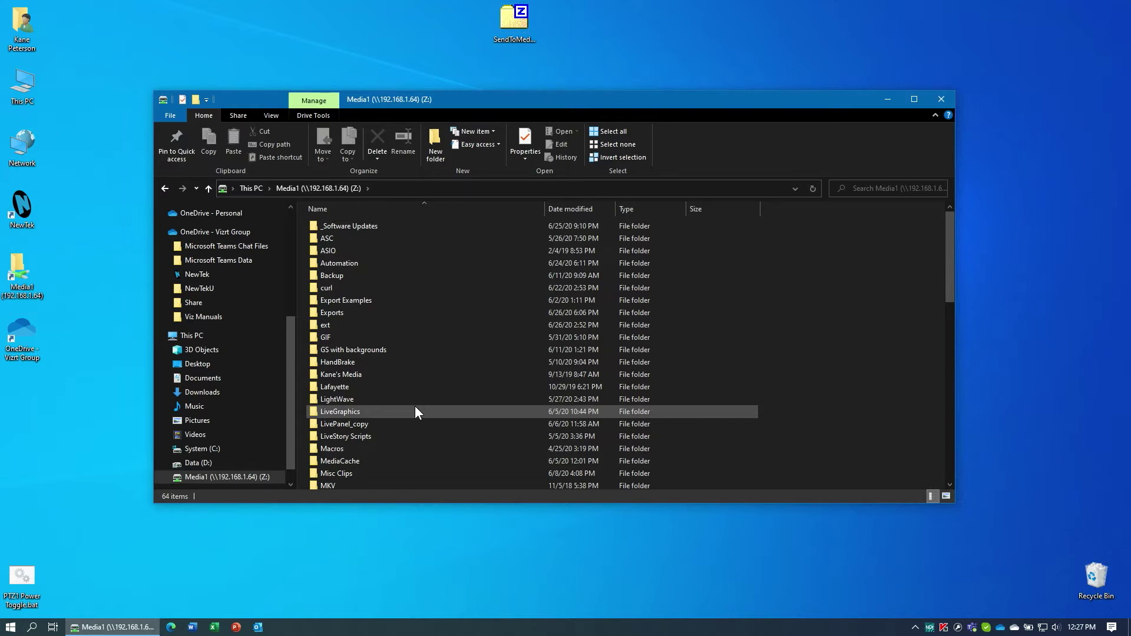
# - Extract the SendToMediaPlayer zip on the desktop into a SendToMediaPlayer folder with 7-Zip
pyautogui.click(896, 100)
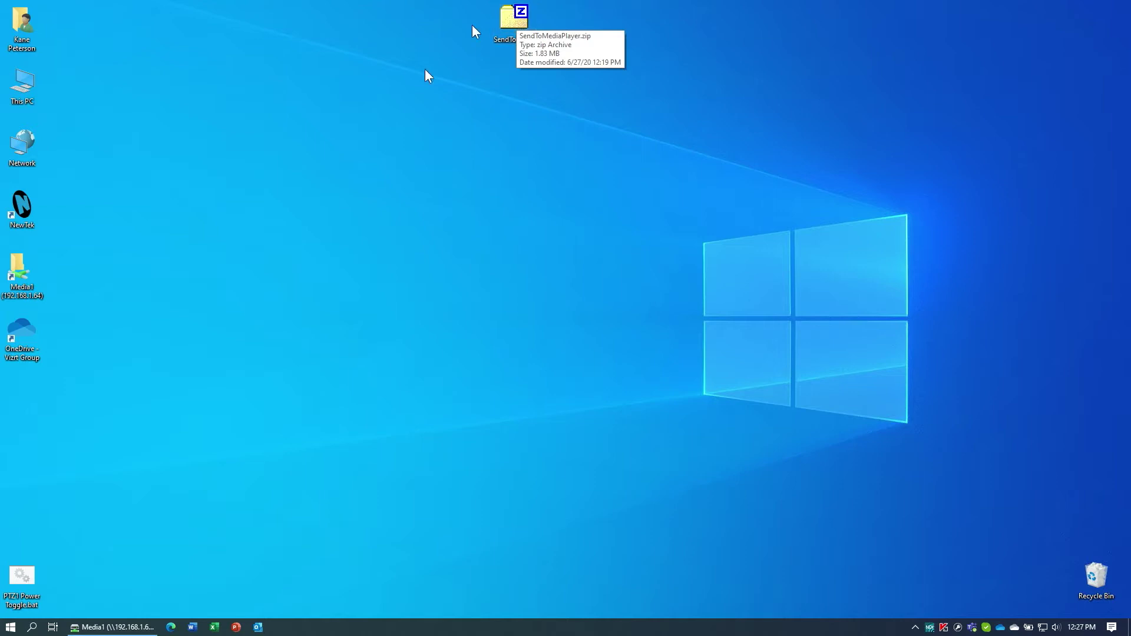
pyautogui.rightClick(512, 26)
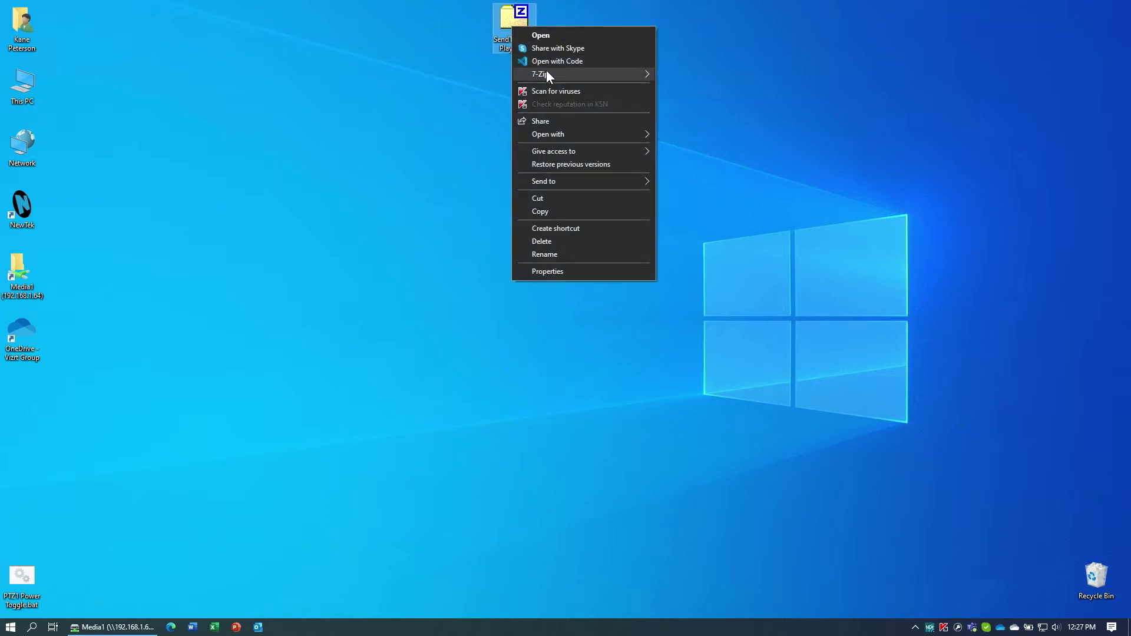
pyautogui.moveTo(546, 70)
pyautogui.click(718, 127)
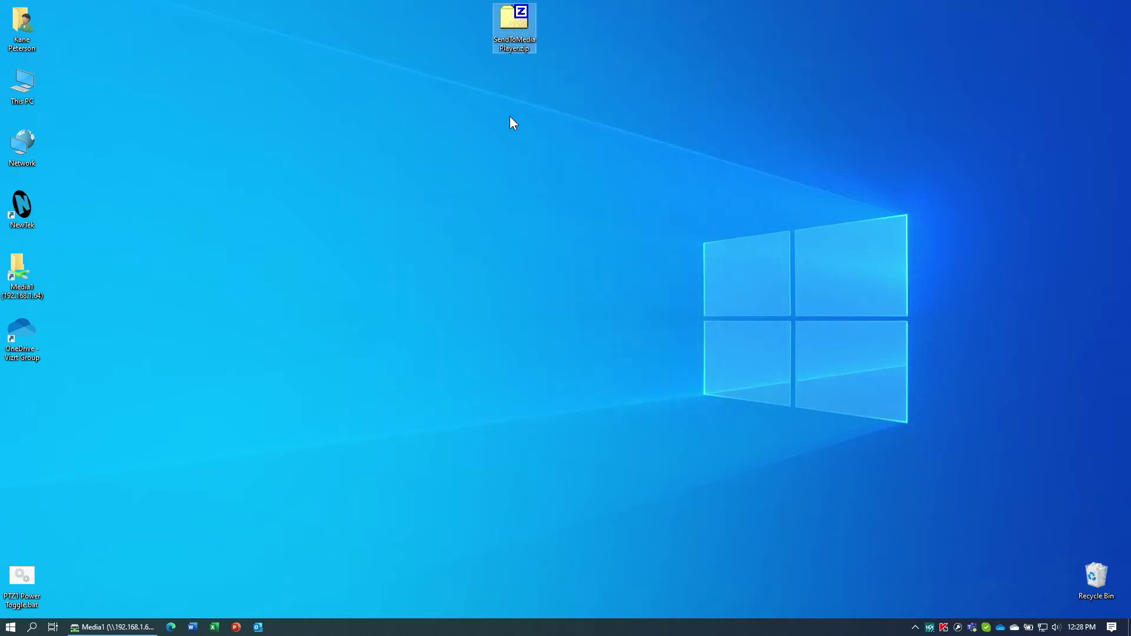
# - Place the SendToMediaPlayer folder beside the zip and open it to show curl.exe and Send to DDR1.bat
pyautogui.moveTo(28, 401); pyautogui.dragTo(397, 220)
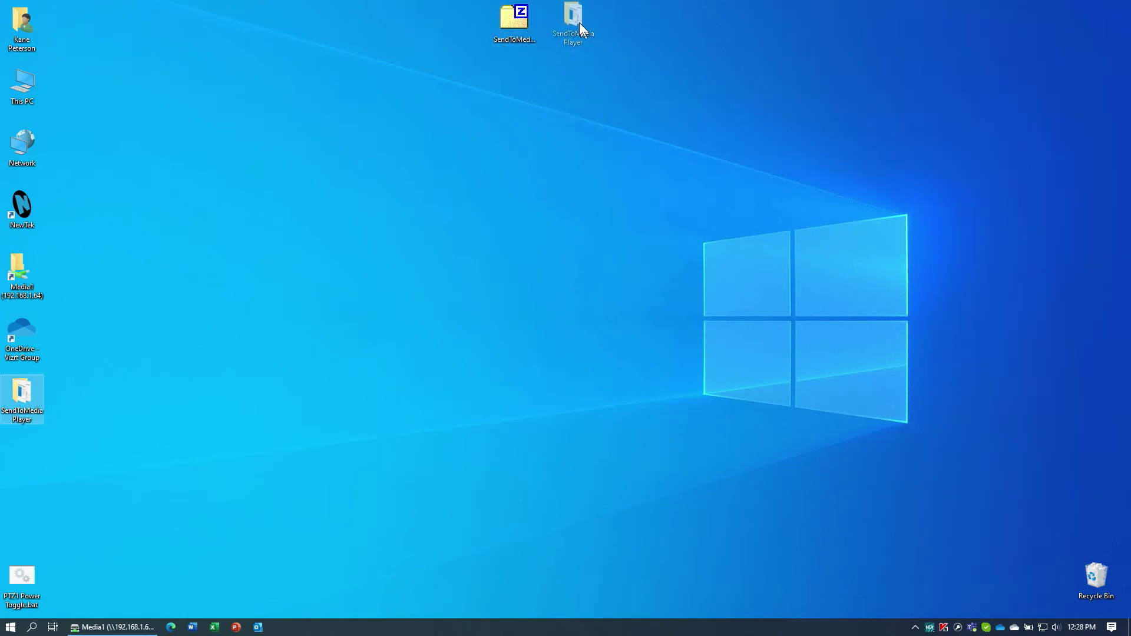
pyautogui.moveTo(579, 22); pyautogui.dragTo(564, 22)
pyautogui.doubleClick(563, 22)
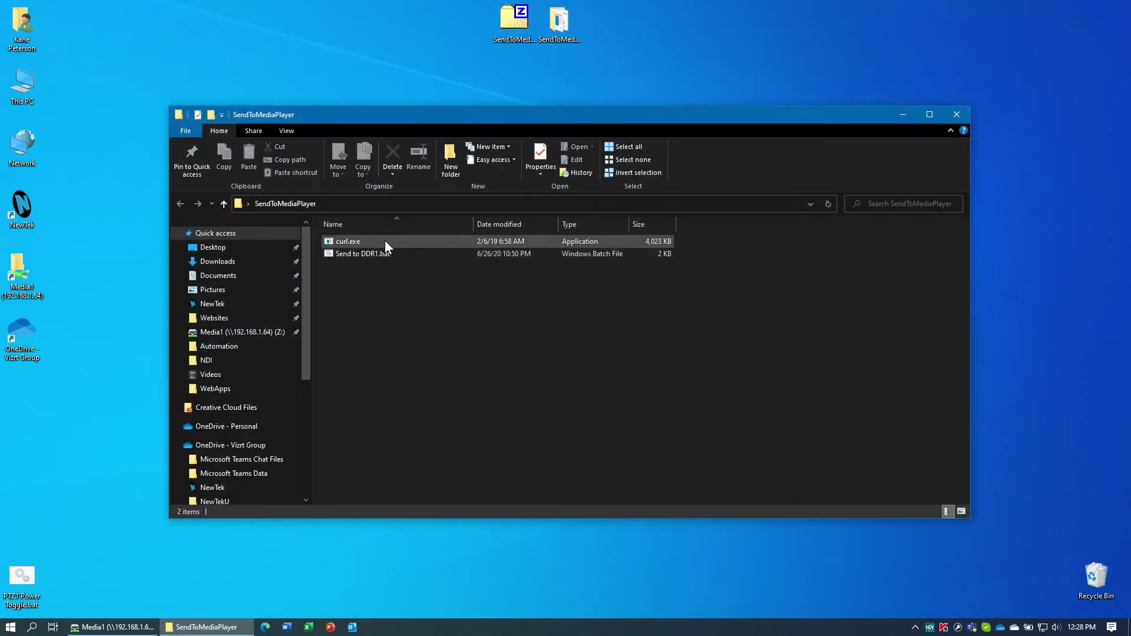
pyautogui.moveTo(384, 241)
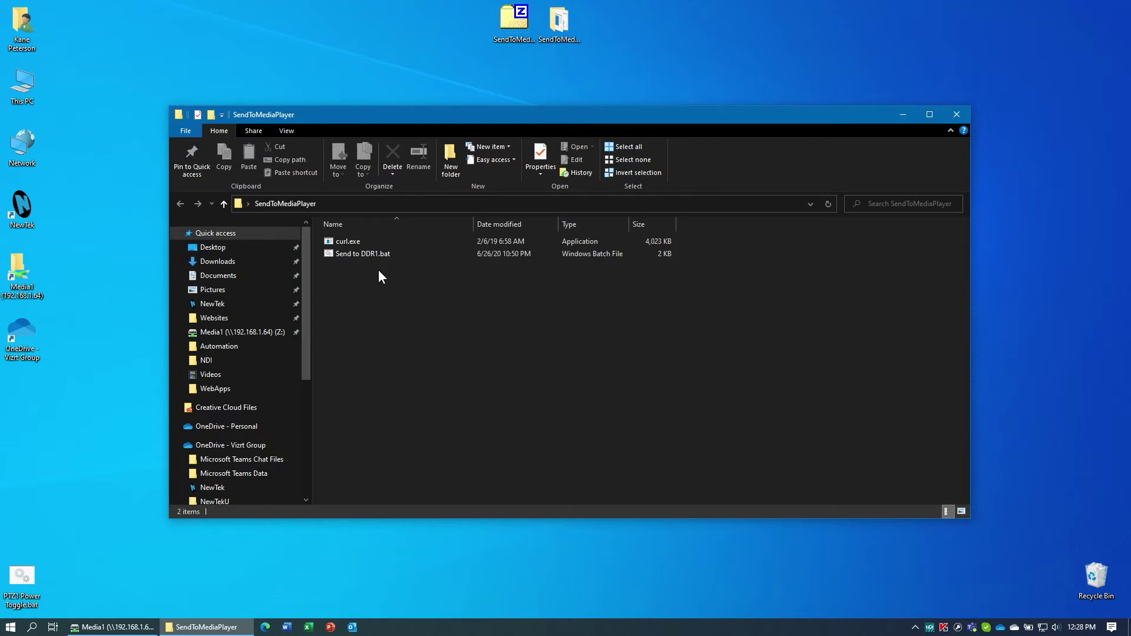
# - Edit Send to DDR1.bat in Notepad and review its settings block from REM SET TRICASTER to set pause=0
pyautogui.rightClick(366, 253)
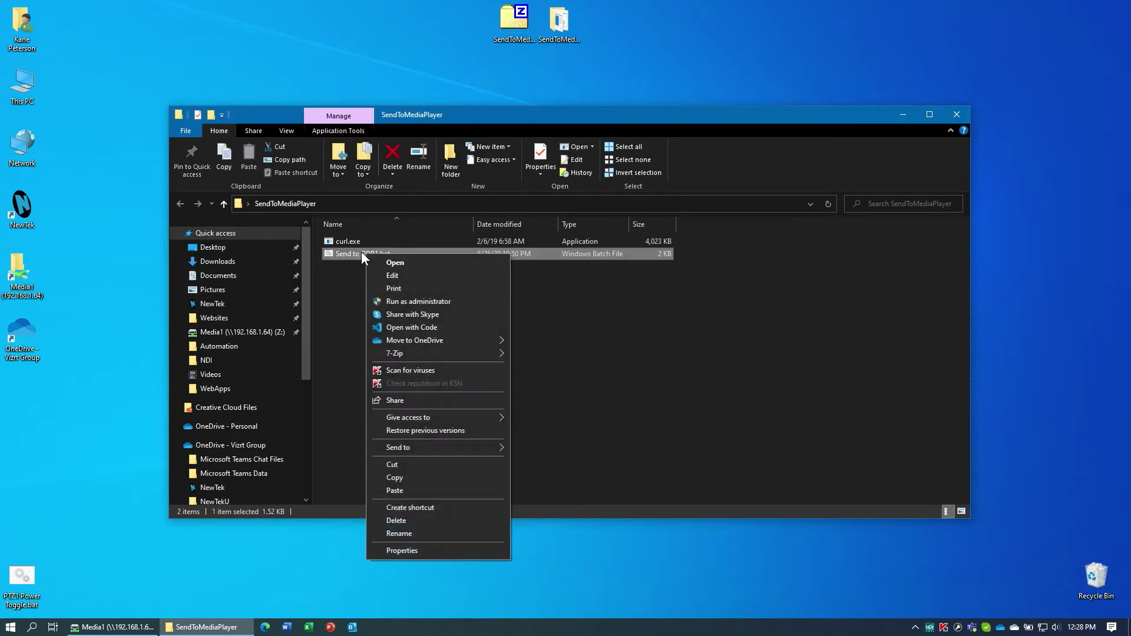
pyautogui.click(404, 275)
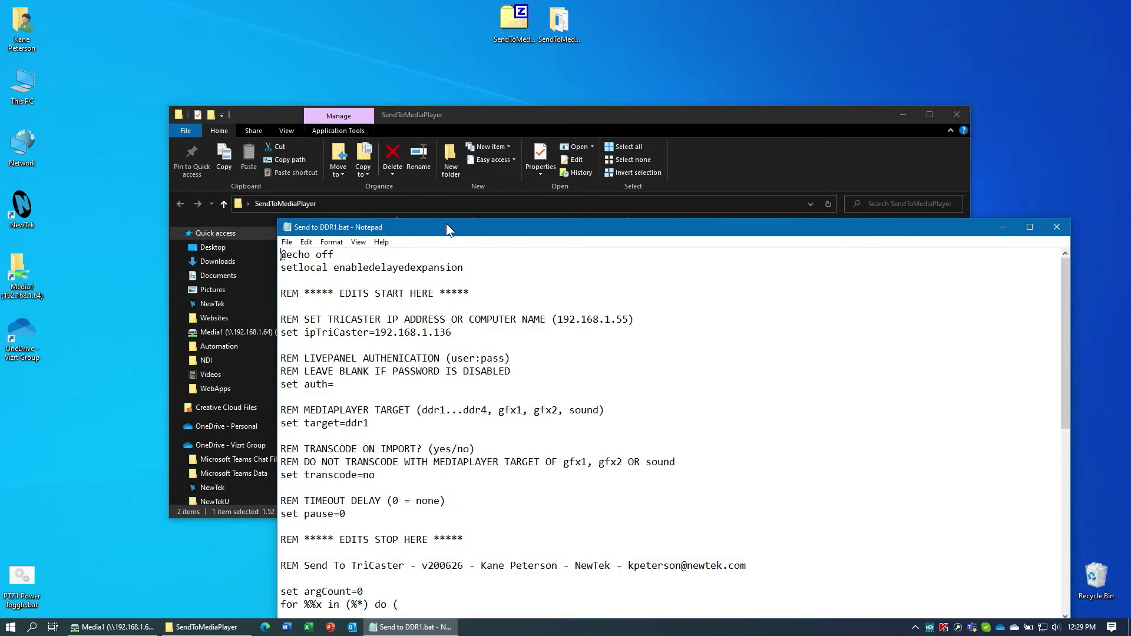
pyautogui.moveTo(447, 224); pyautogui.dragTo(342, 77)
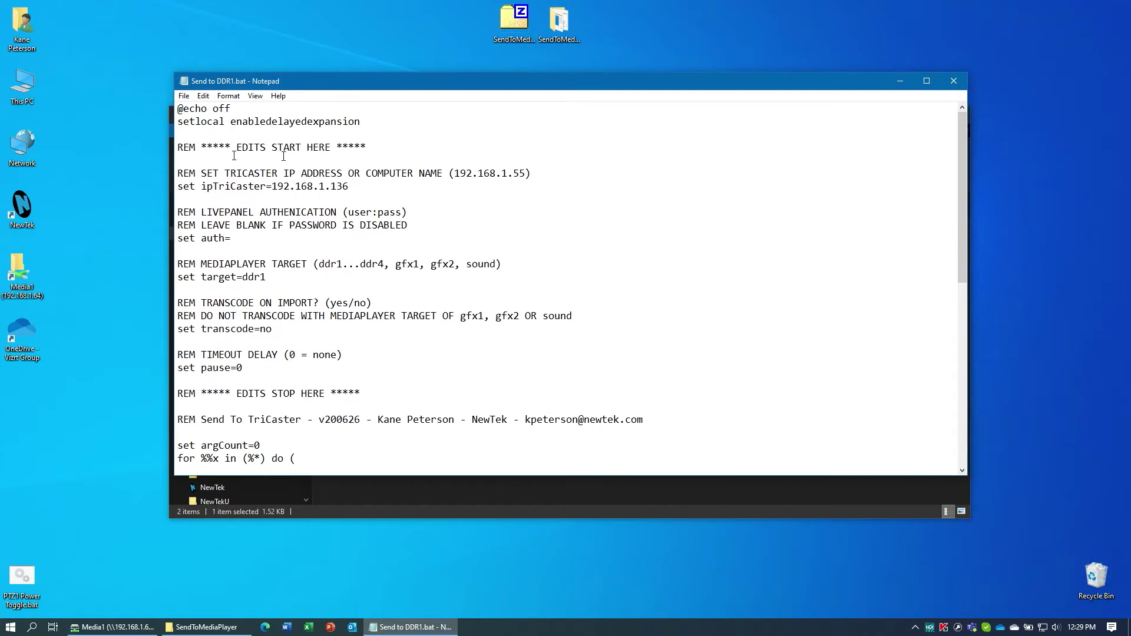
pyautogui.moveTo(189, 147)
pyautogui.mouseDown()
pyautogui.moveTo(328, 148)
pyautogui.moveTo(338, 368)
pyautogui.moveTo(367, 398)
pyautogui.mouseUp()
pyautogui.moveTo(266, 371); pyautogui.dragTo(178, 173)
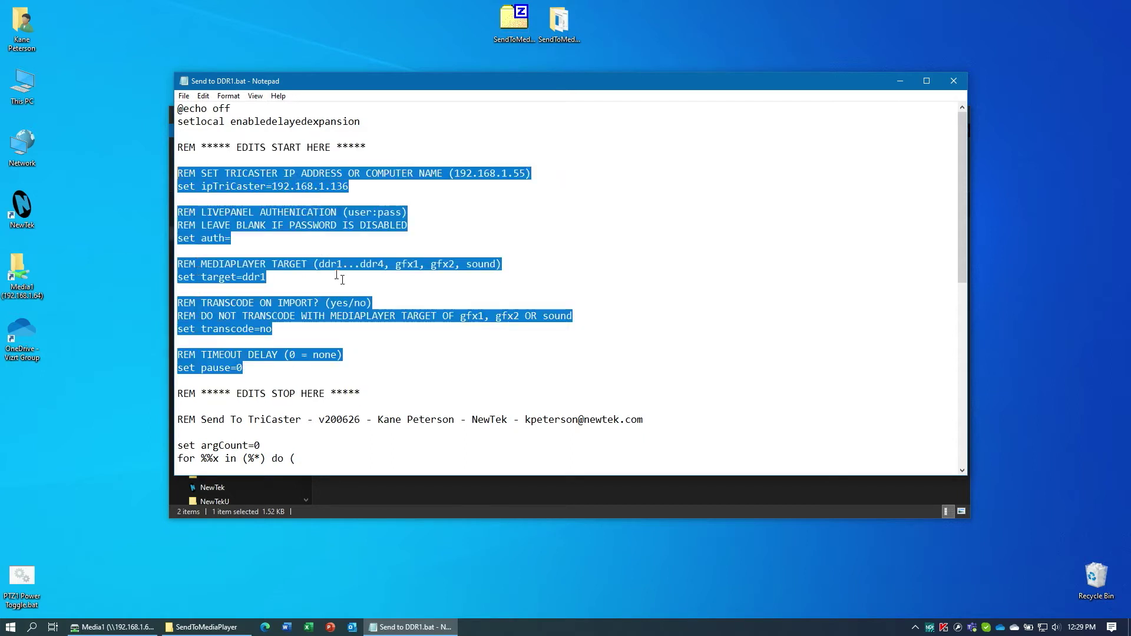
pyautogui.click(300, 380)
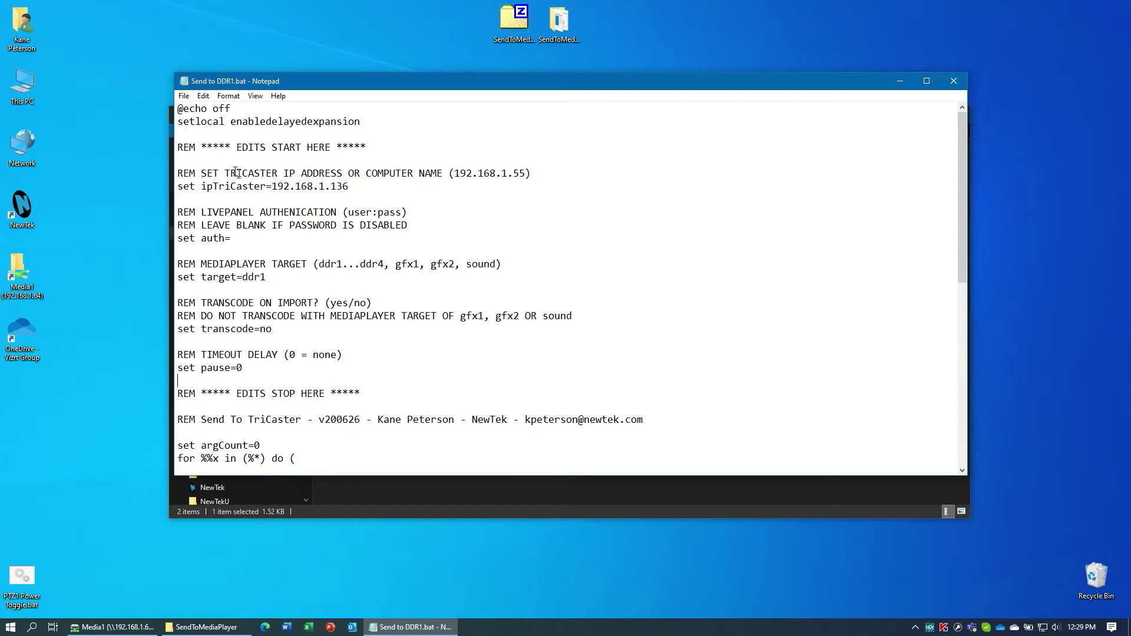
pyautogui.moveTo(184, 173); pyautogui.dragTo(507, 173)
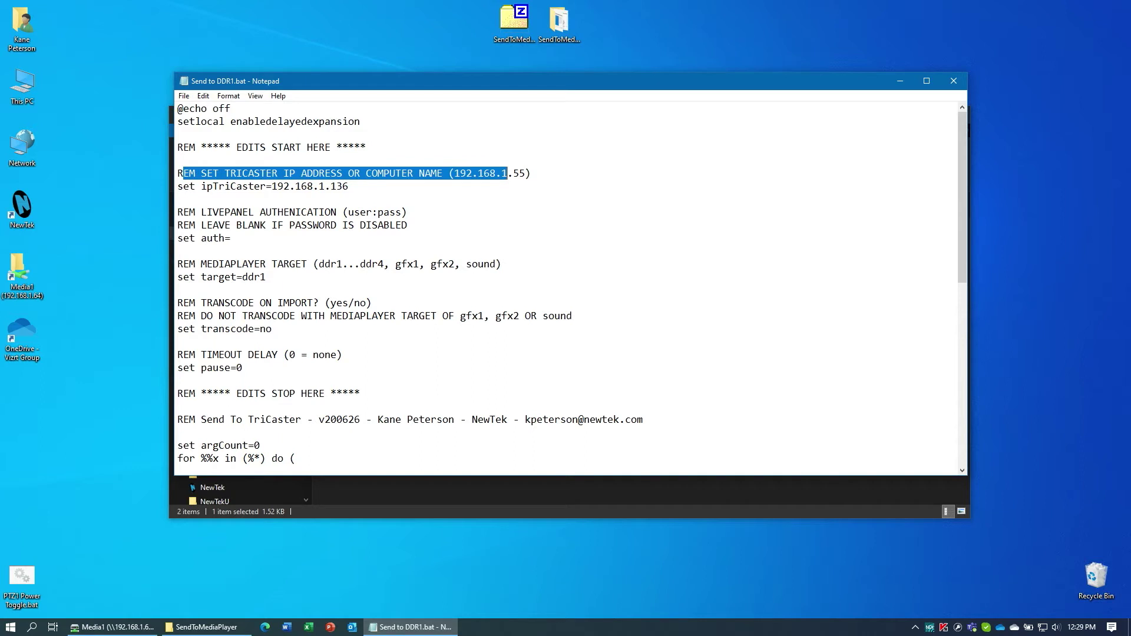
pyautogui.click(380, 184)
pyautogui.moveTo(178, 186); pyautogui.dragTo(269, 186)
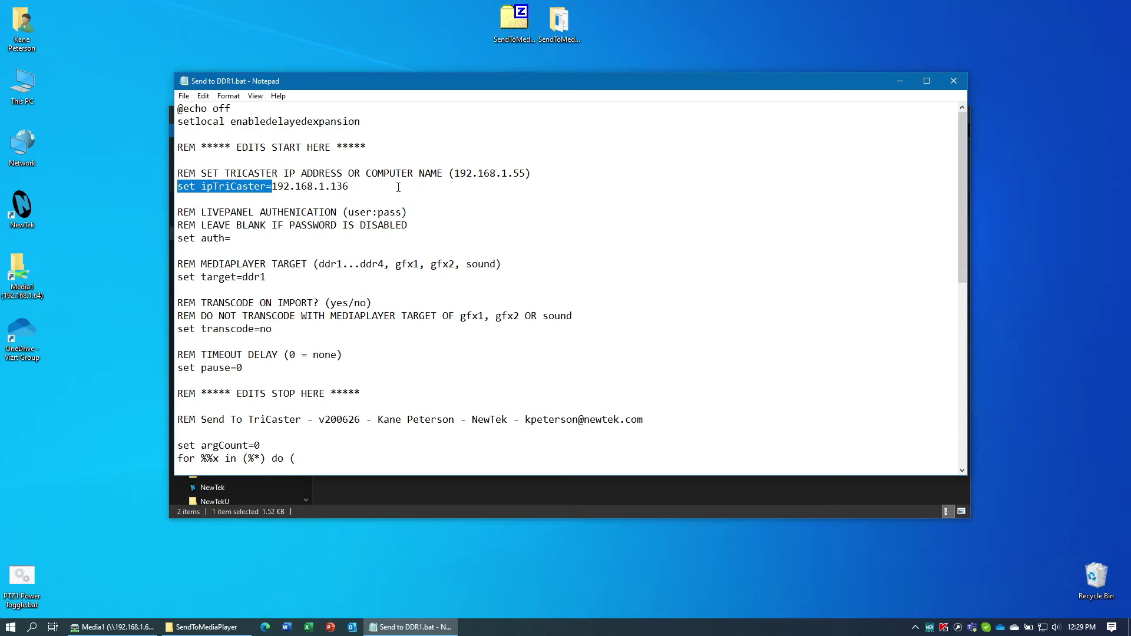
pyautogui.moveTo(386, 186); pyautogui.dragTo(273, 187)
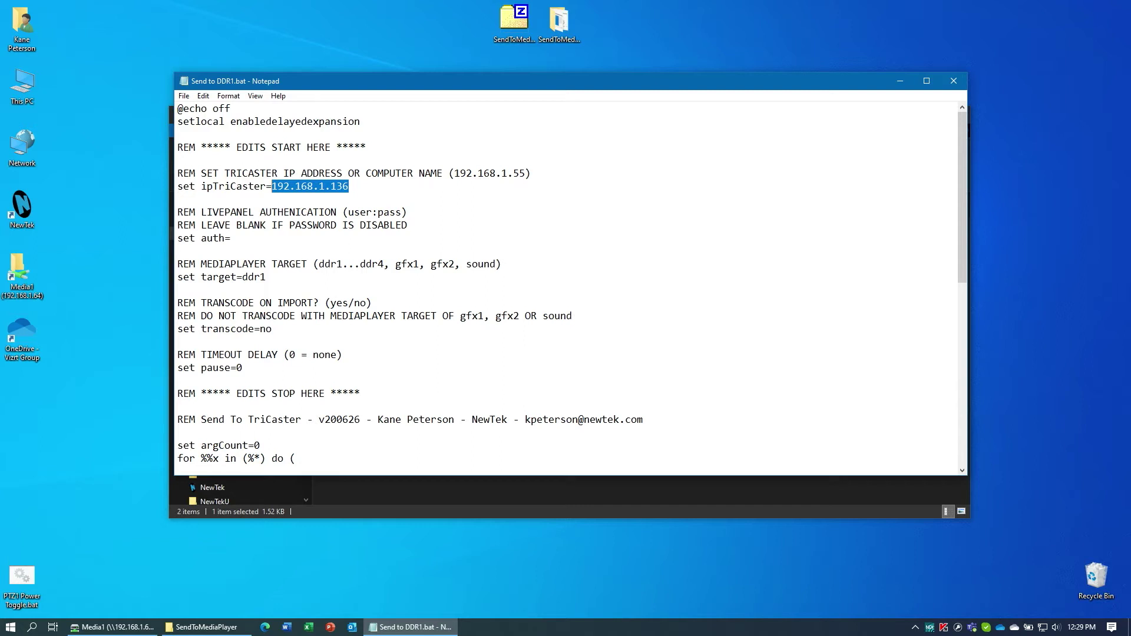
pyautogui.click(384, 187)
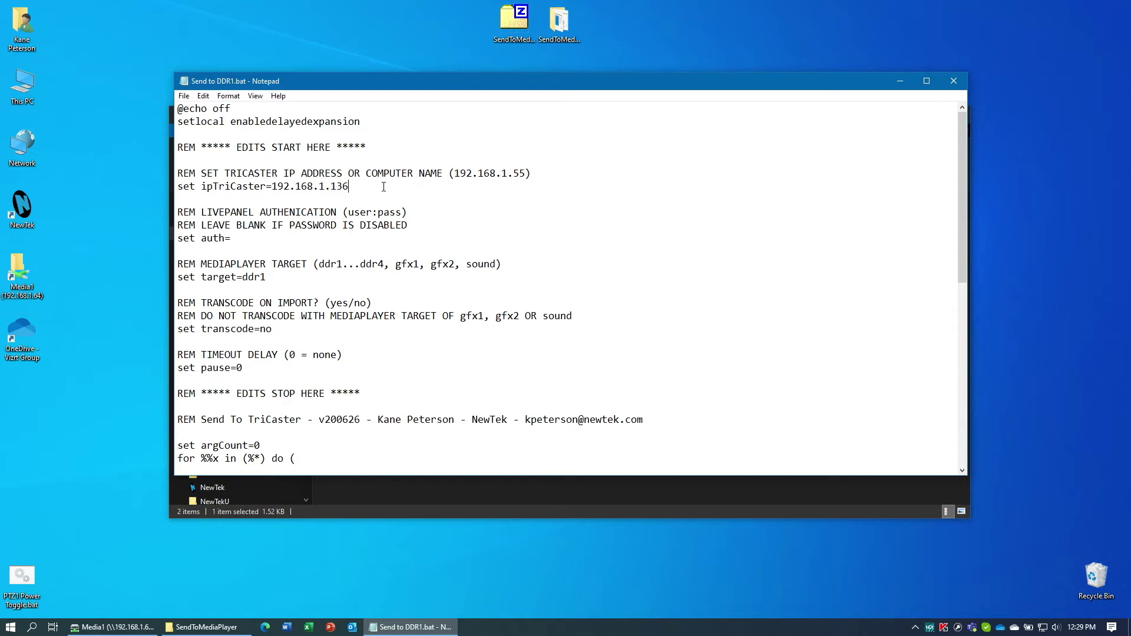
pyautogui.hotkey('shift', 'Left')
pyautogui.hotkey('shift', 'Left')
pyautogui.hotkey('shift', 'Left')
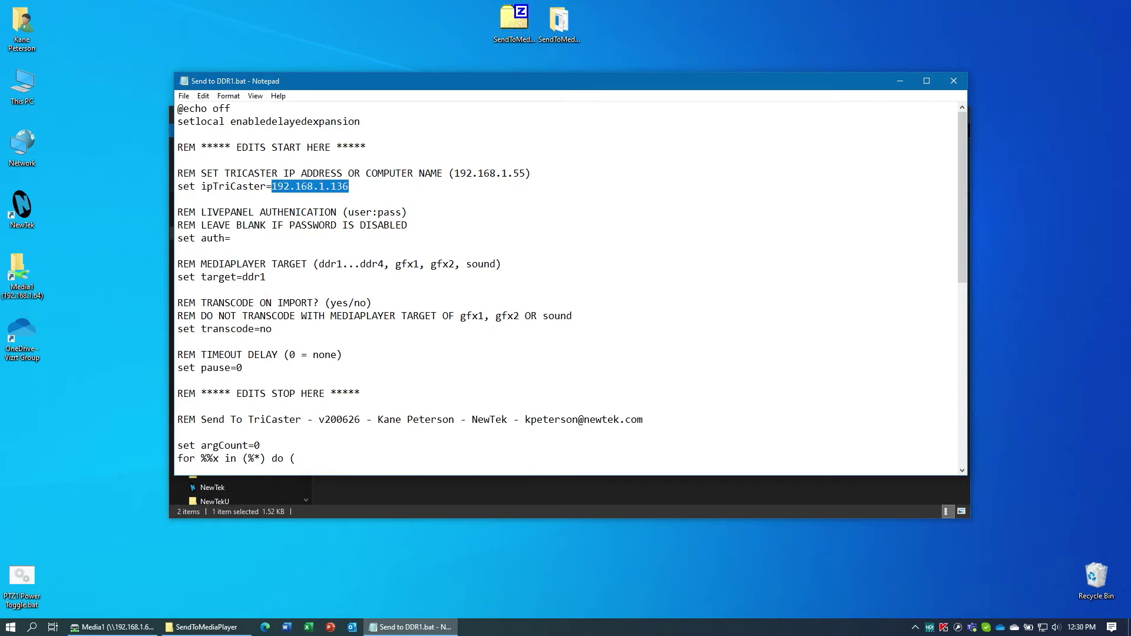
pyautogui.click(251, 240)
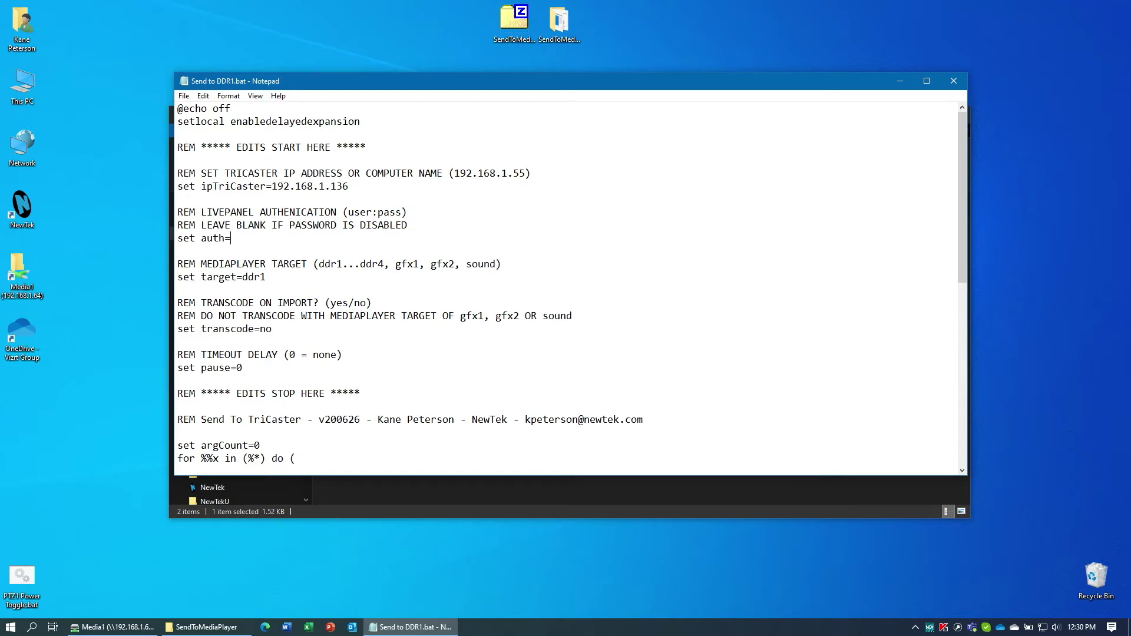
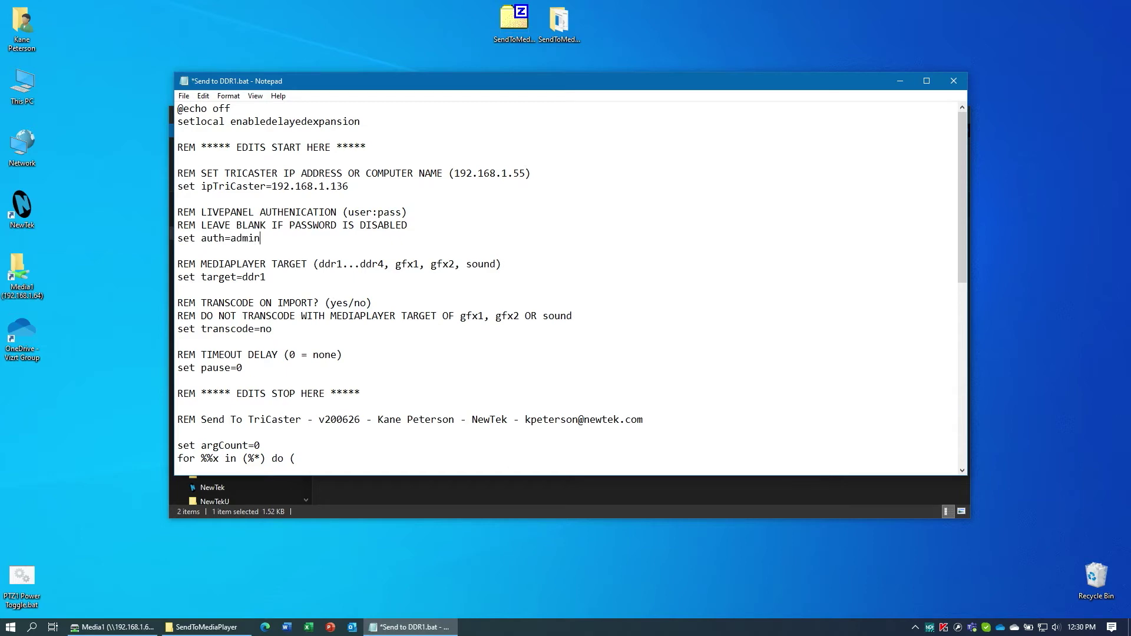
pyautogui.write(':')
pyautogui.click(276, 277)
pyautogui.press('BackSpace')
# - Set target to ddr1 and switch transcode to yes, then back to no
pyautogui.write('1')
pyautogui.moveTo(178, 329); pyautogui.dragTo(281, 329)
pyautogui.click(281, 330)
pyautogui.press('BackSpace')
pyautogui.press('BackSpace')
pyautogui.write('yes')
pyautogui.press('BackSpace')
pyautogui.press('BackSpace')
pyautogui.press('BackSpace')
pyautogui.write('no')
pyautogui.moveTo(249, 369); pyautogui.dragTo(177, 369)
pyautogui.click(264, 366)
pyautogui.press('BackSpace')
pyautogui.write('10')
pyautogui.press('BackSpace')
pyautogui.press('BackSpace')
pyautogui.write('0')
pyautogui.click(184, 96)
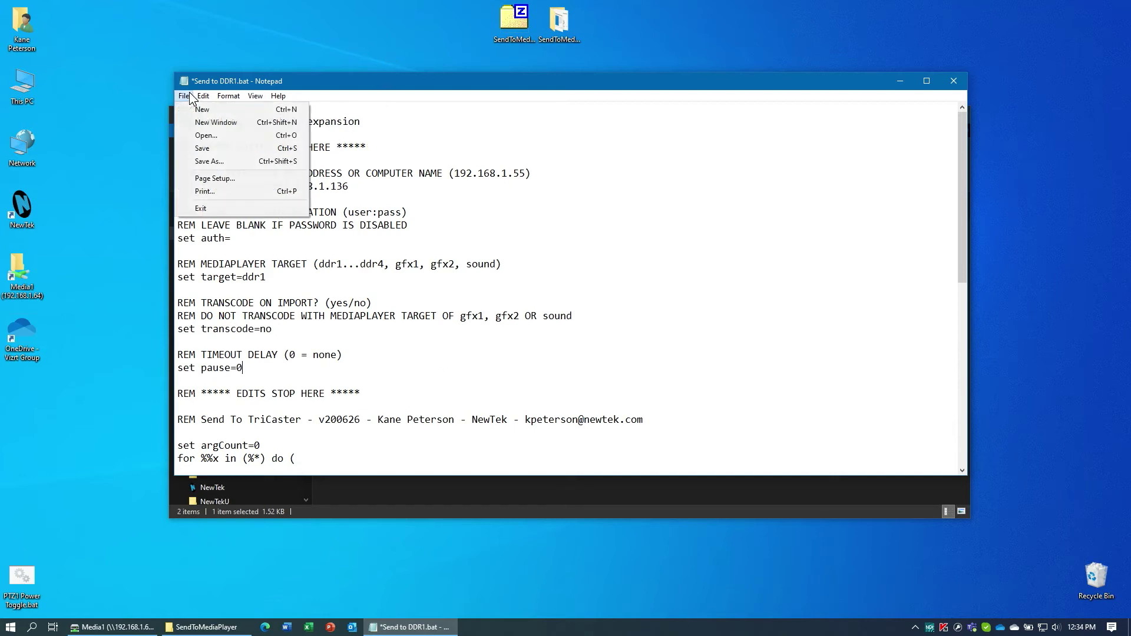
# - Save and close Send to DDR1.bat, then paste a duplicate of it into the SendToMediaPlayer folder
pyautogui.click(203, 148)
pyautogui.click(953, 80)
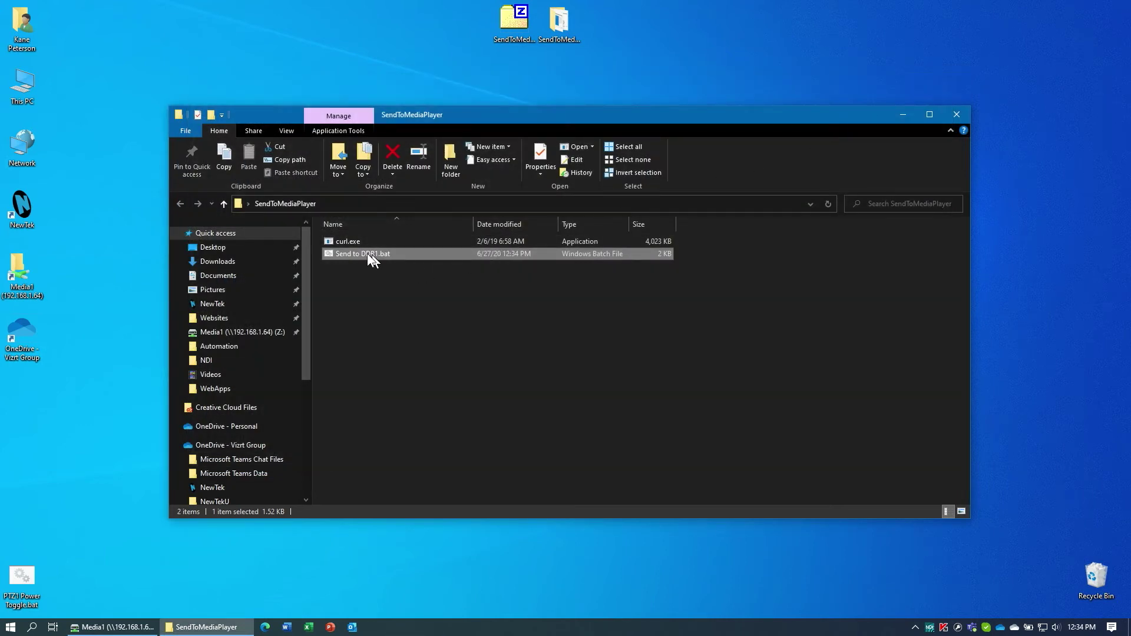
pyautogui.rightClick(382, 255)
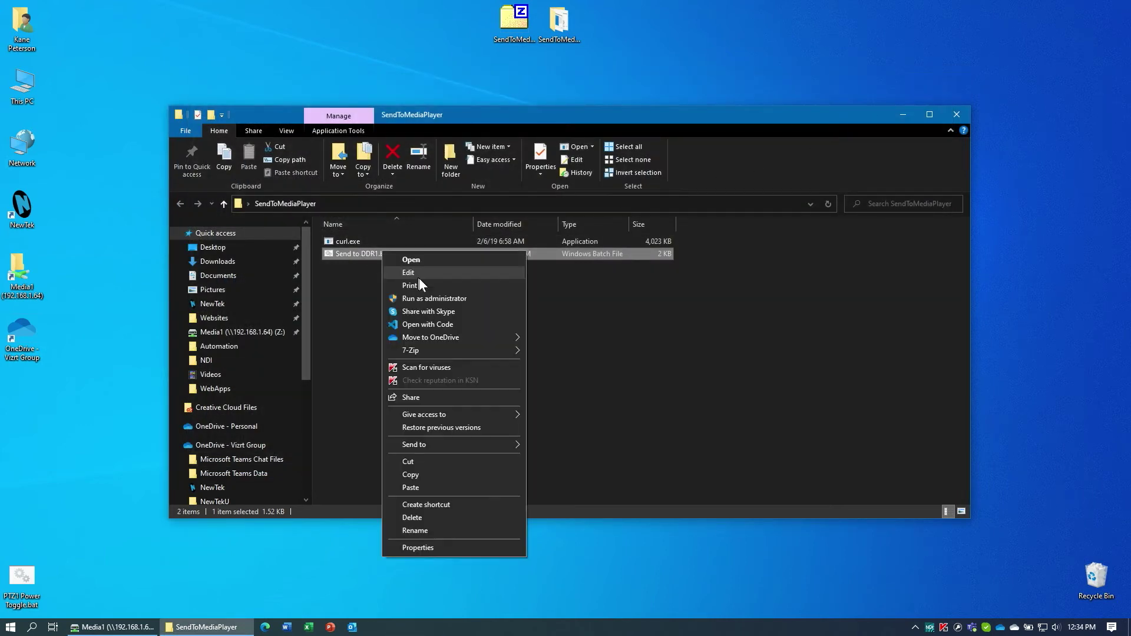
pyautogui.click(428, 477)
pyautogui.rightClick(389, 370)
pyautogui.click(448, 446)
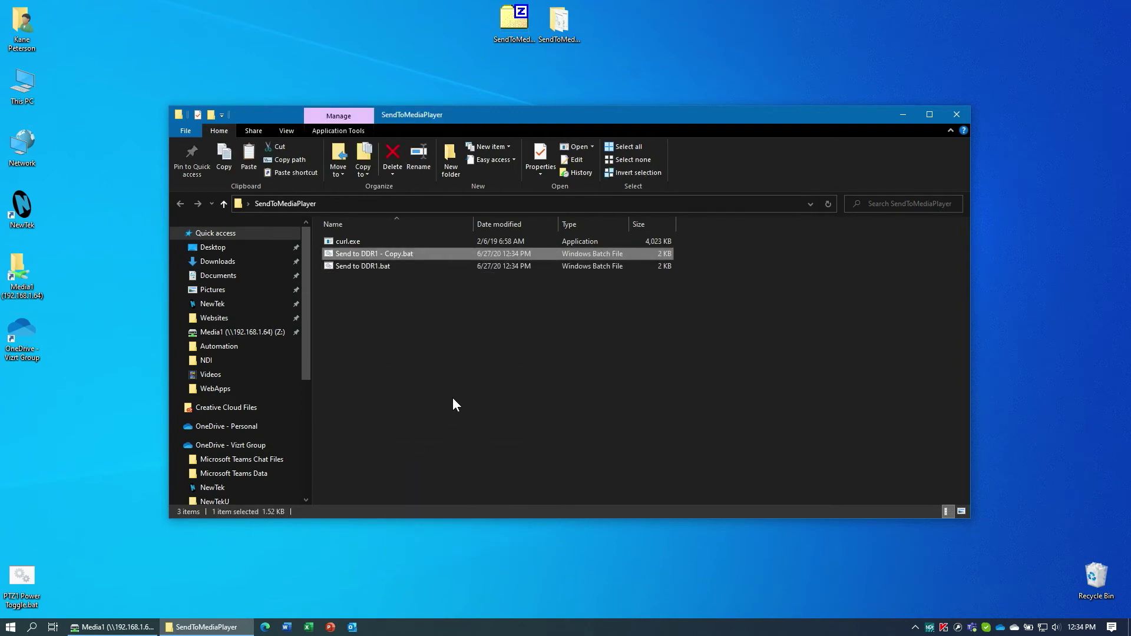
# - Rename 'Send to DDR1 - Copy.bat' to Send to DDR2.bat
pyautogui.click(399, 255)
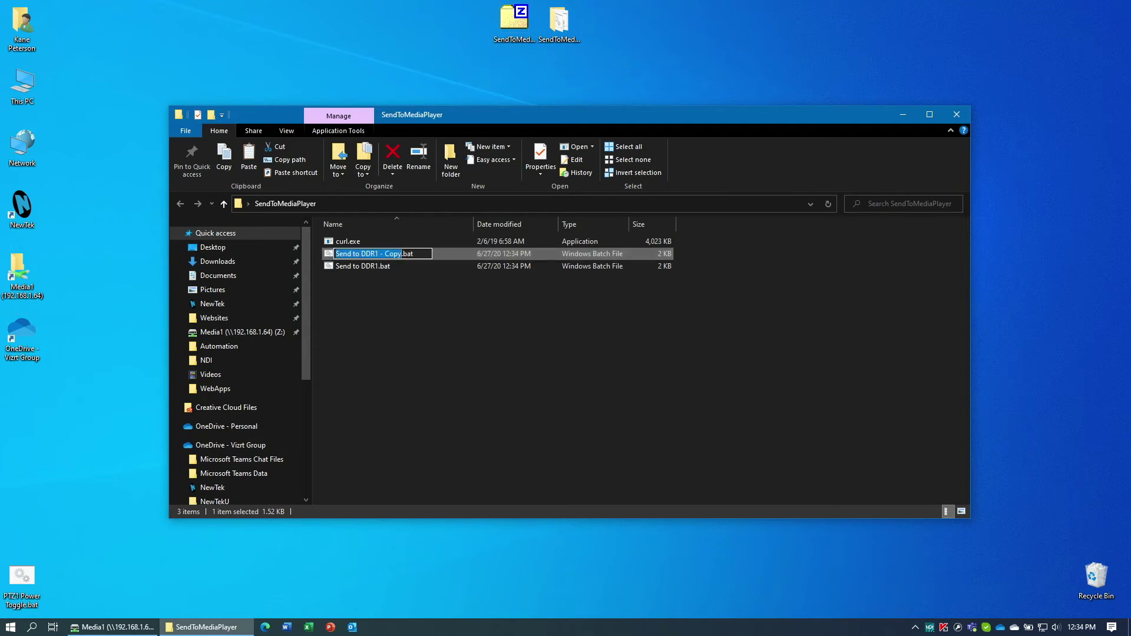
pyautogui.press('End')
pyautogui.press('BackSpace')
pyautogui.press('BackSpace')
pyautogui.press('BackSpace')
pyautogui.press('BackSpace')
pyautogui.write('2')
pyautogui.press('Return')
# - In Send to DDR2.bat, change target from ddr1 to ddr2 and transcode from no to yes
pyautogui.rightClick(369, 253)
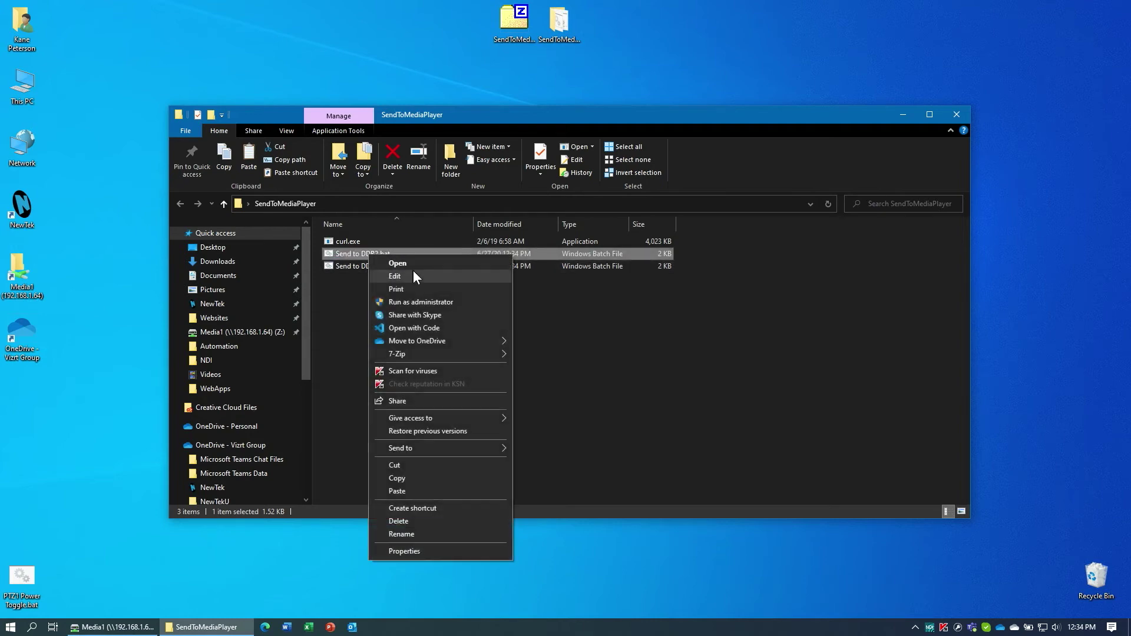
pyautogui.click(412, 270)
pyautogui.click(299, 285)
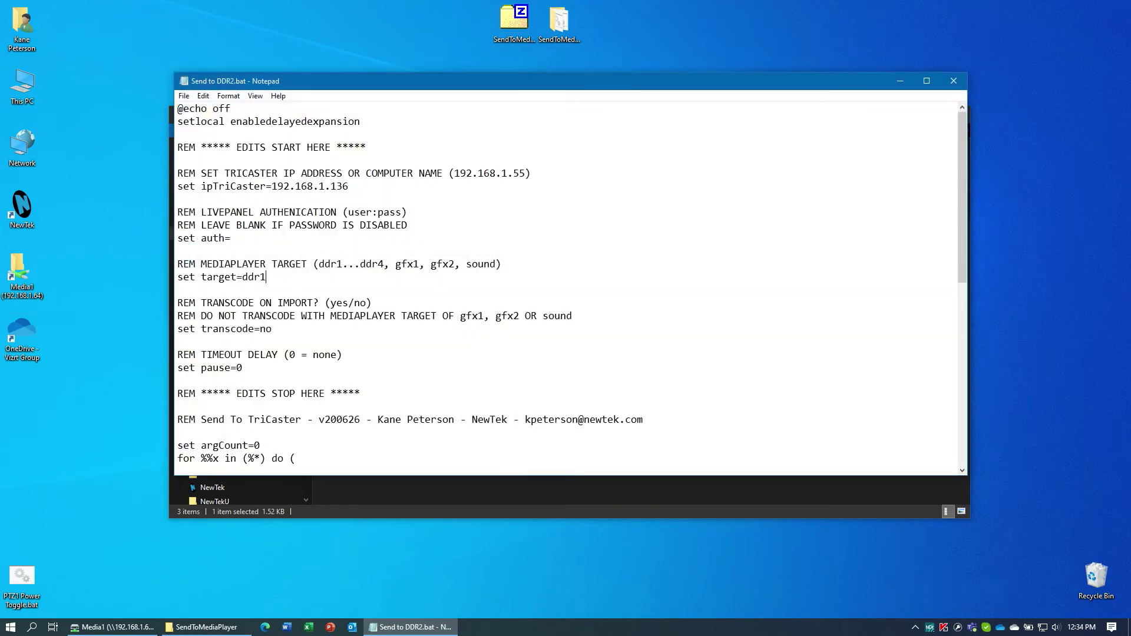
pyautogui.press('BackSpace')
pyautogui.write('2')
pyautogui.press('Down')
pyautogui.press('Right')
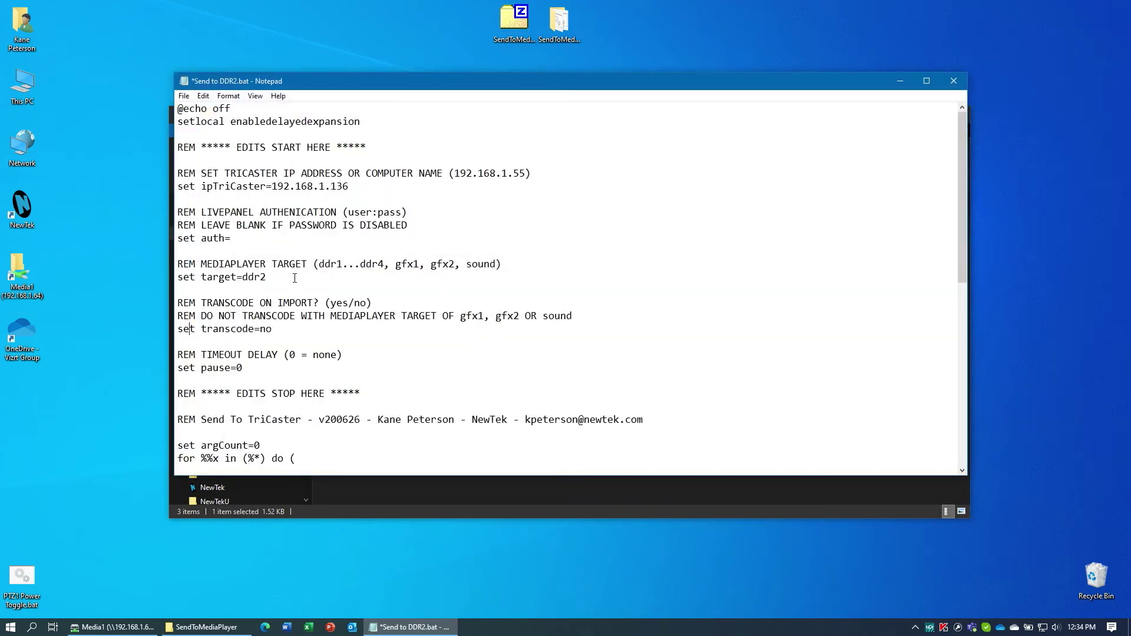
pyautogui.press('BackSpace')
pyautogui.press('BackSpace')
pyautogui.write('yes')
# - Save Send to DDR2.bat and close Notepad
pyautogui.click(183, 96)
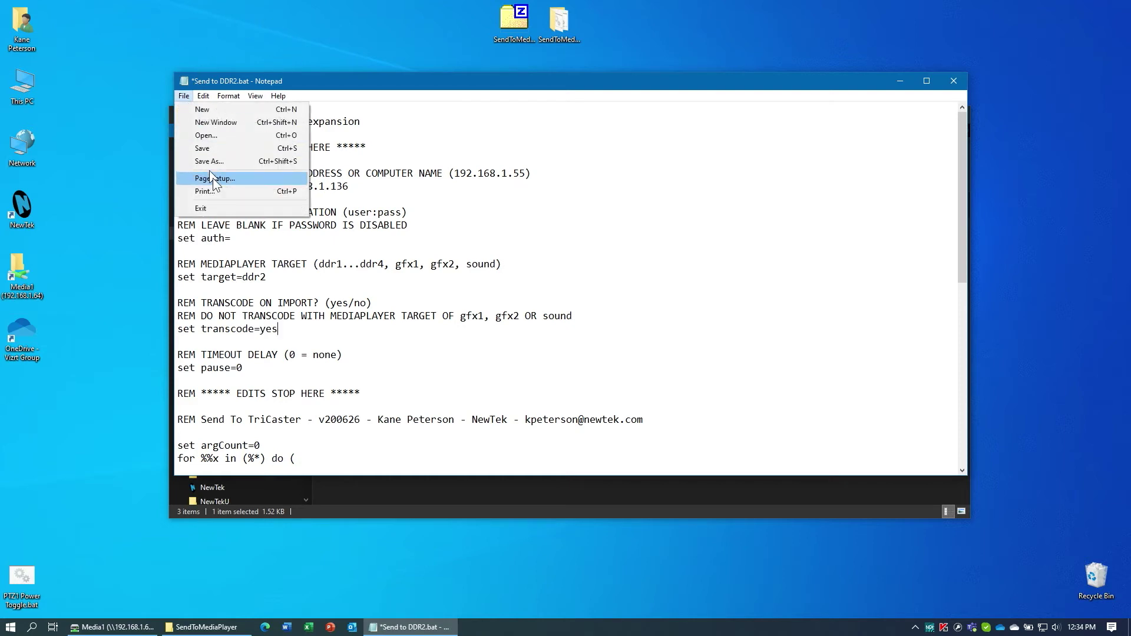
pyautogui.click(203, 150)
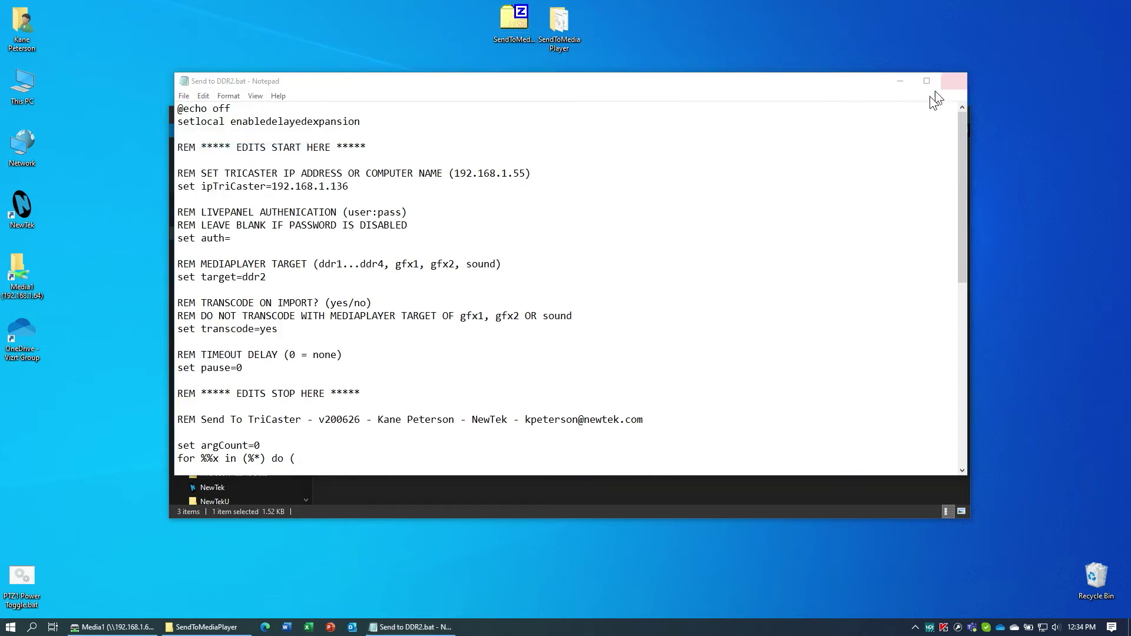
pyautogui.click(954, 81)
pyautogui.click(387, 345)
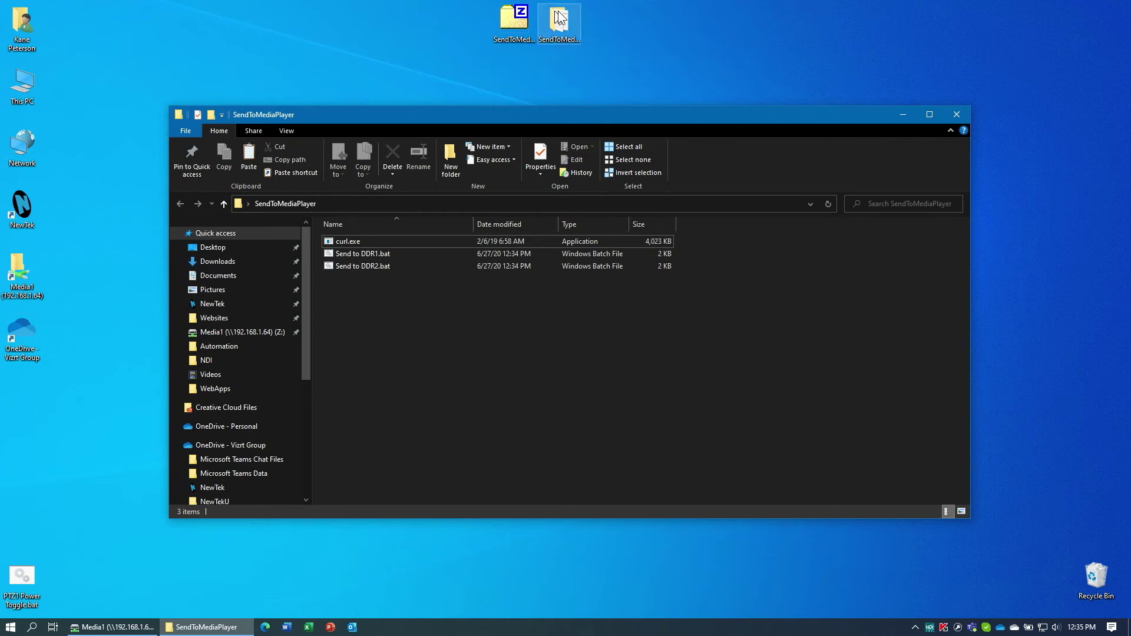
pyautogui.moveTo(558, 23); pyautogui.dragTo(567, 52)
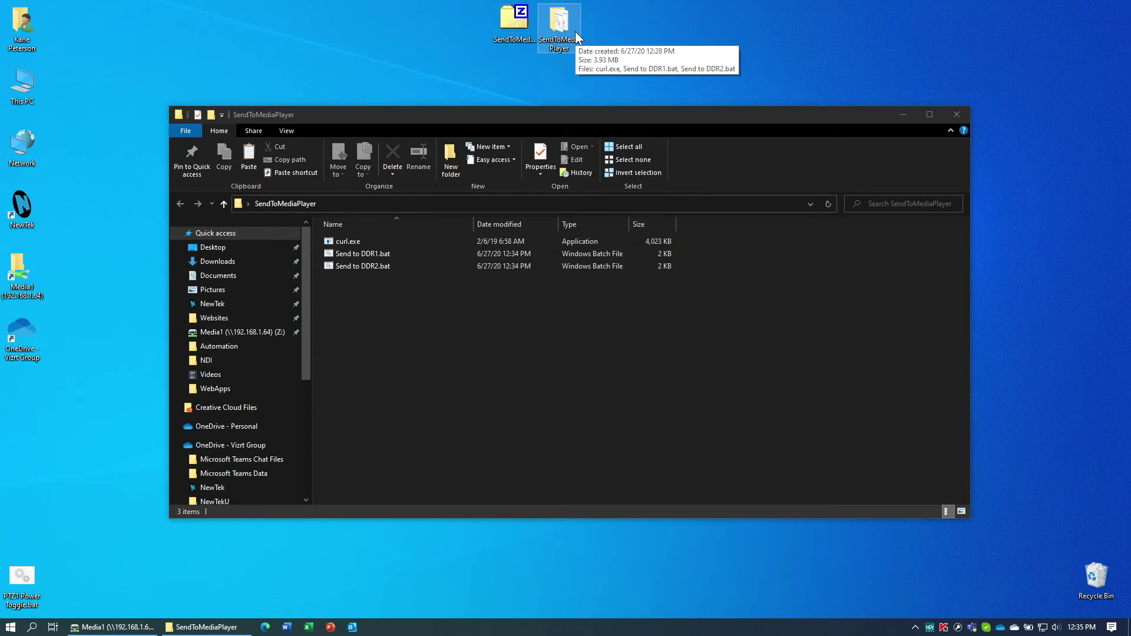
pyautogui.click(433, 290)
# - Create shortcuts to Send to DDR1.bat and Send to DDR2.bat
pyautogui.rightClick(376, 255)
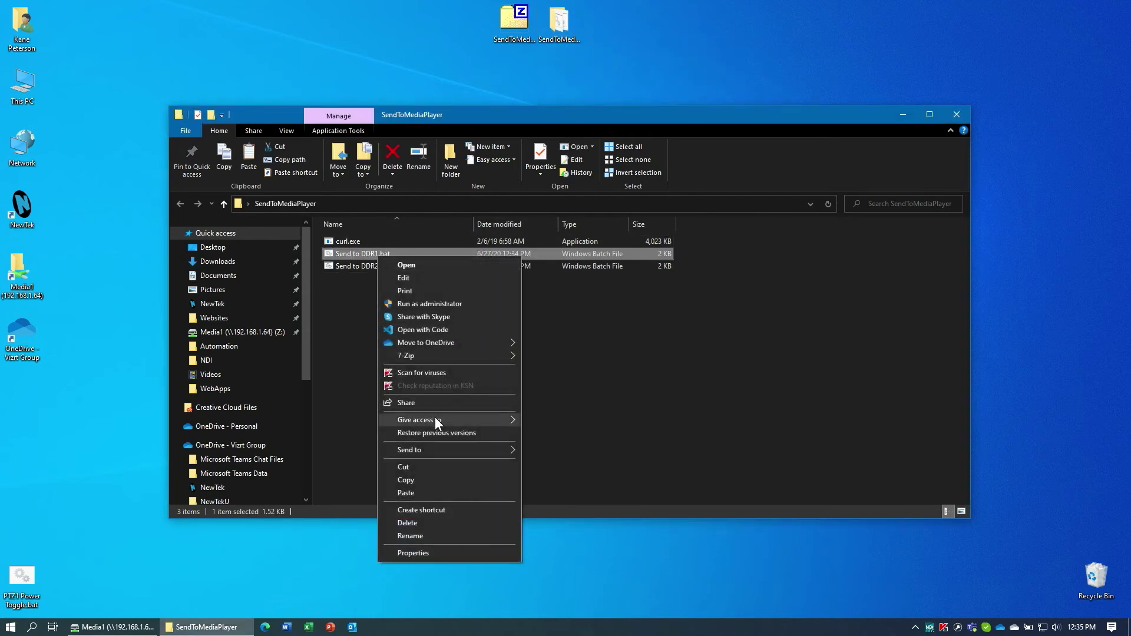
pyautogui.click(440, 510)
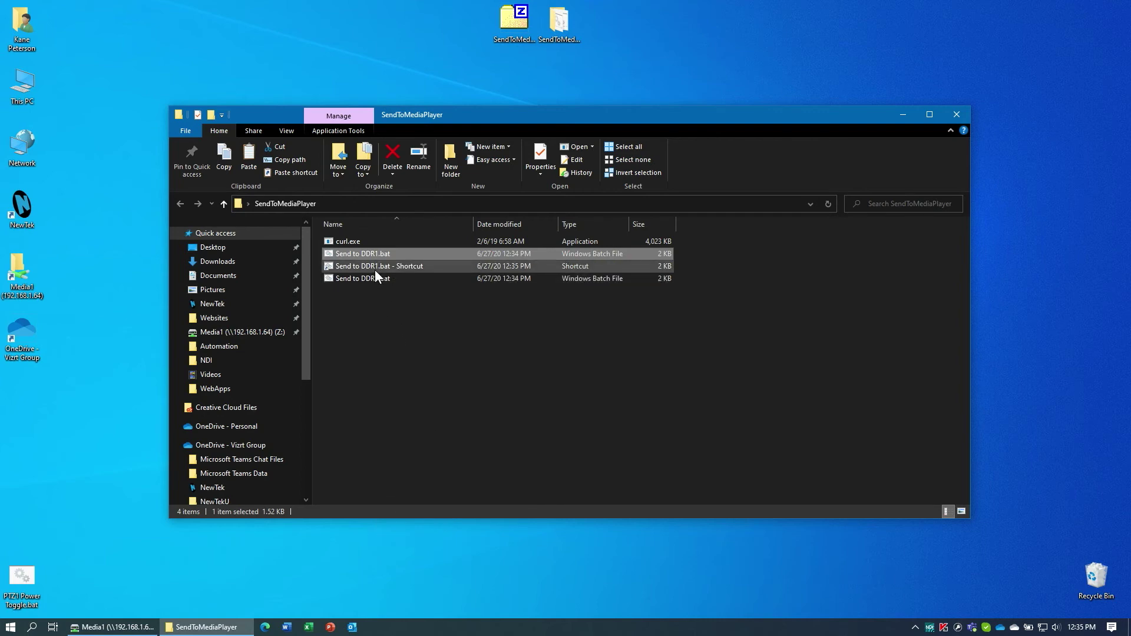
pyautogui.rightClick(380, 283)
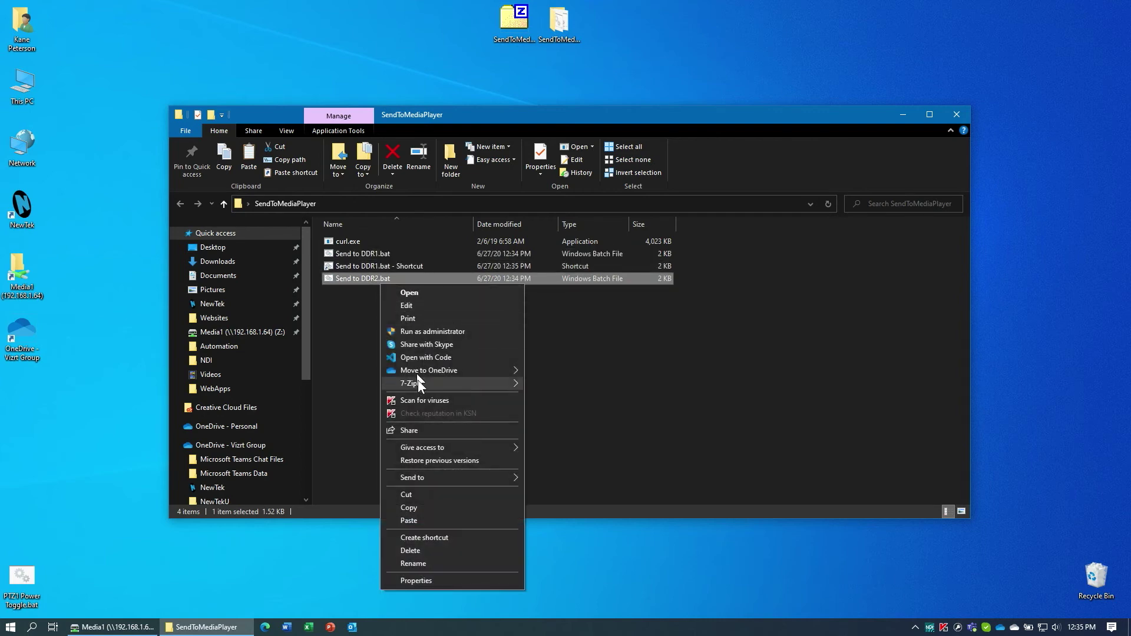
pyautogui.click(429, 537)
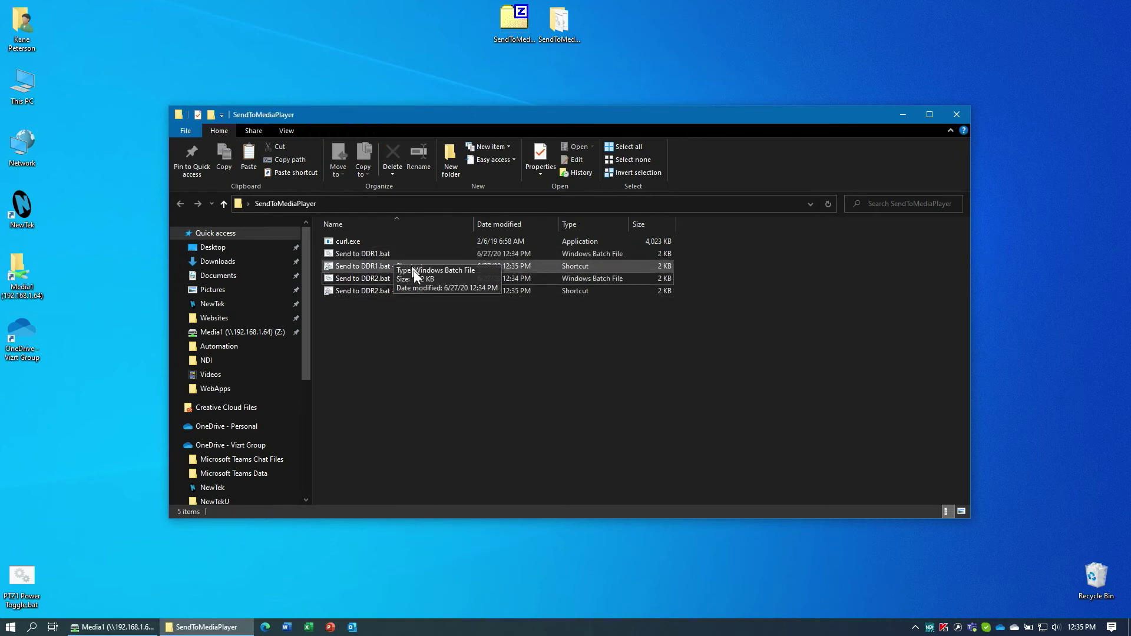
# - Move both shortcuts onto the desktop side by side and close the SendToMediaPlayer folder window
pyautogui.moveTo(415, 267)
pyautogui.mouseDown()
pyautogui.moveTo(695, 90)
pyautogui.moveTo(689, 52)
pyautogui.mouseUp()
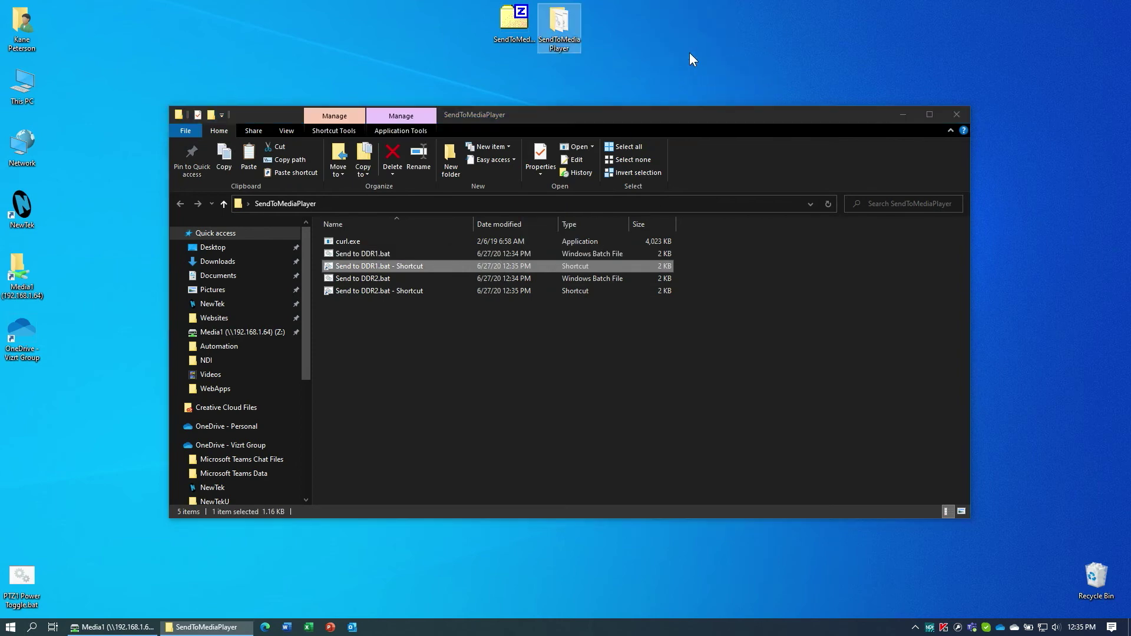
pyautogui.moveTo(412, 278)
pyautogui.mouseDown()
pyautogui.moveTo(448, 273)
pyautogui.moveTo(734, 79)
pyautogui.moveTo(741, 51)
pyautogui.mouseUp()
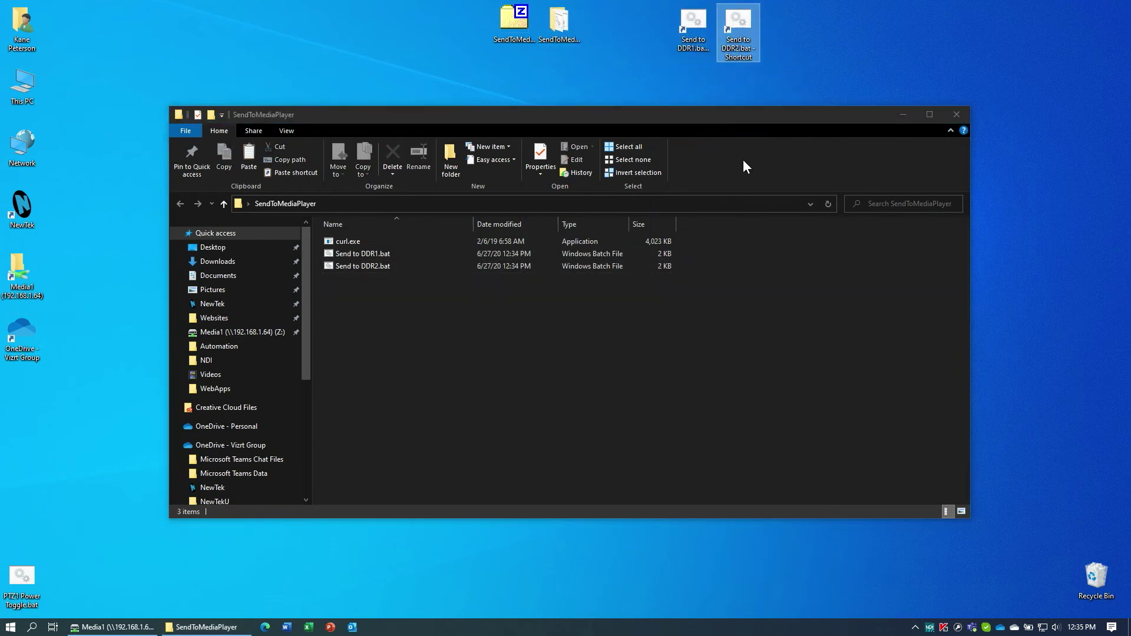
pyautogui.click(955, 116)
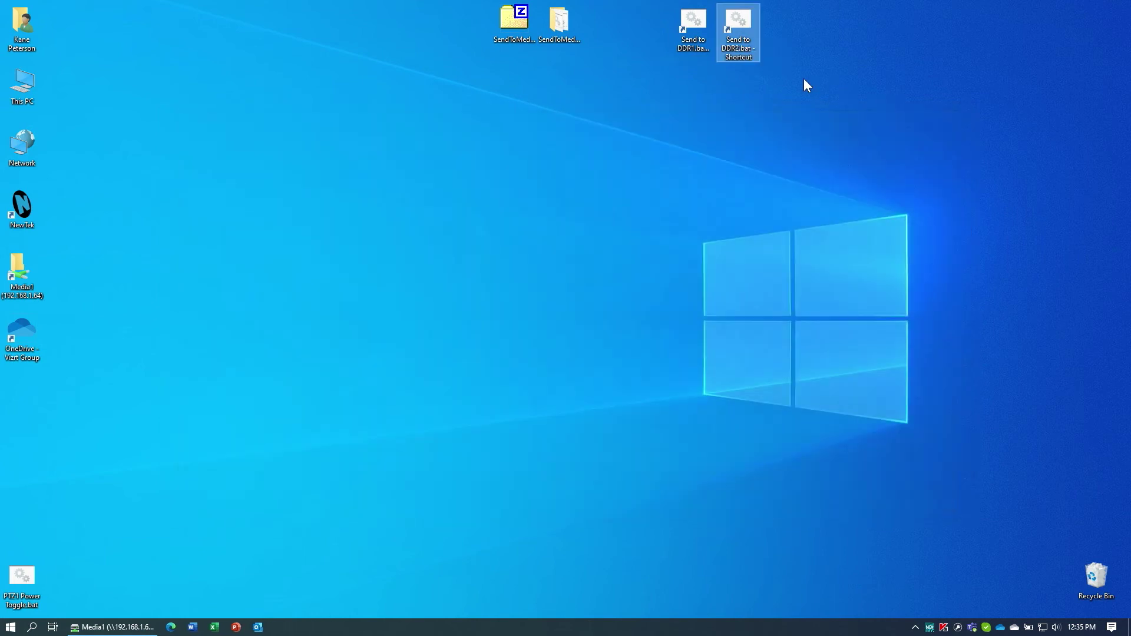
# - Rename the first desktop shortcut to Send to DDR1
pyautogui.click(766, 99)
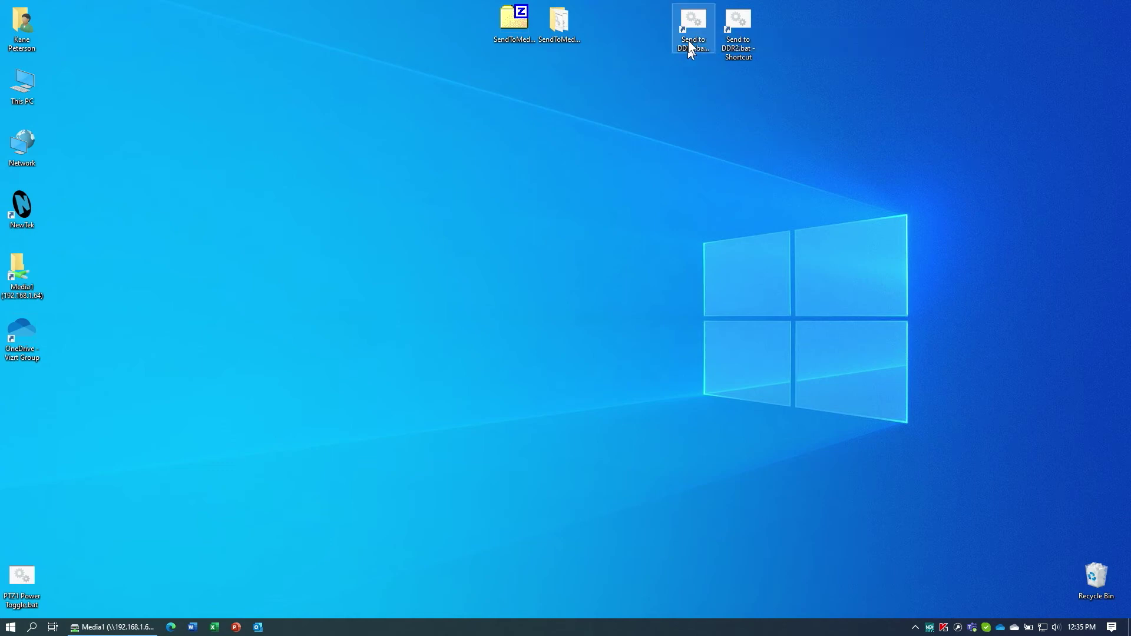
pyautogui.click(694, 25)
pyautogui.click(693, 25)
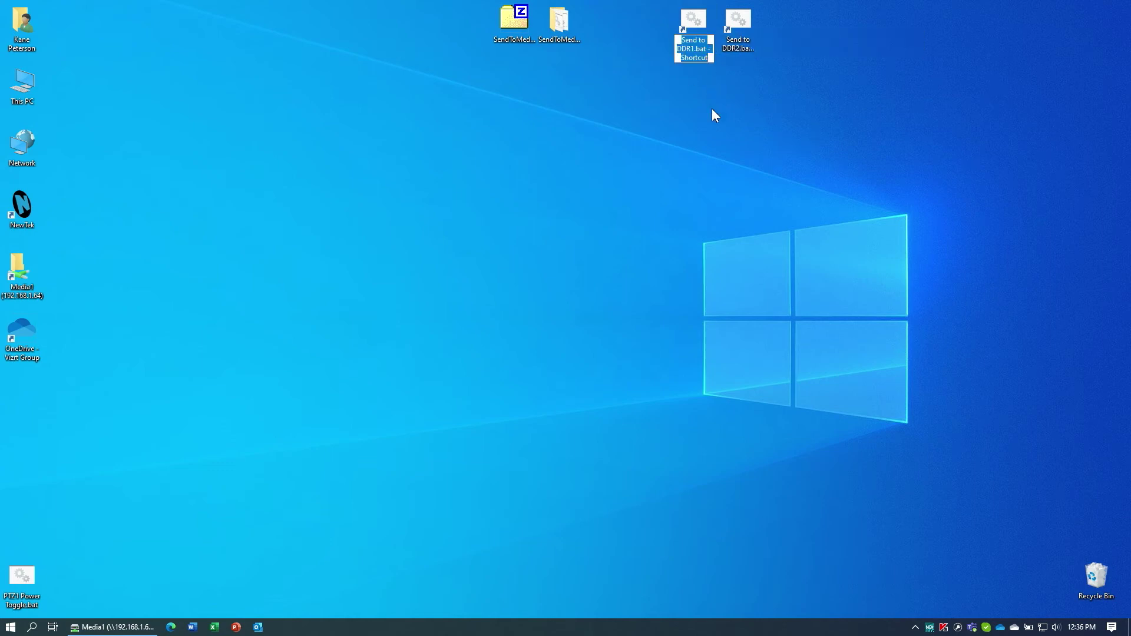
pyautogui.press('BackSpace')
pyautogui.press('BackSpace')
pyautogui.press('BackSpace')
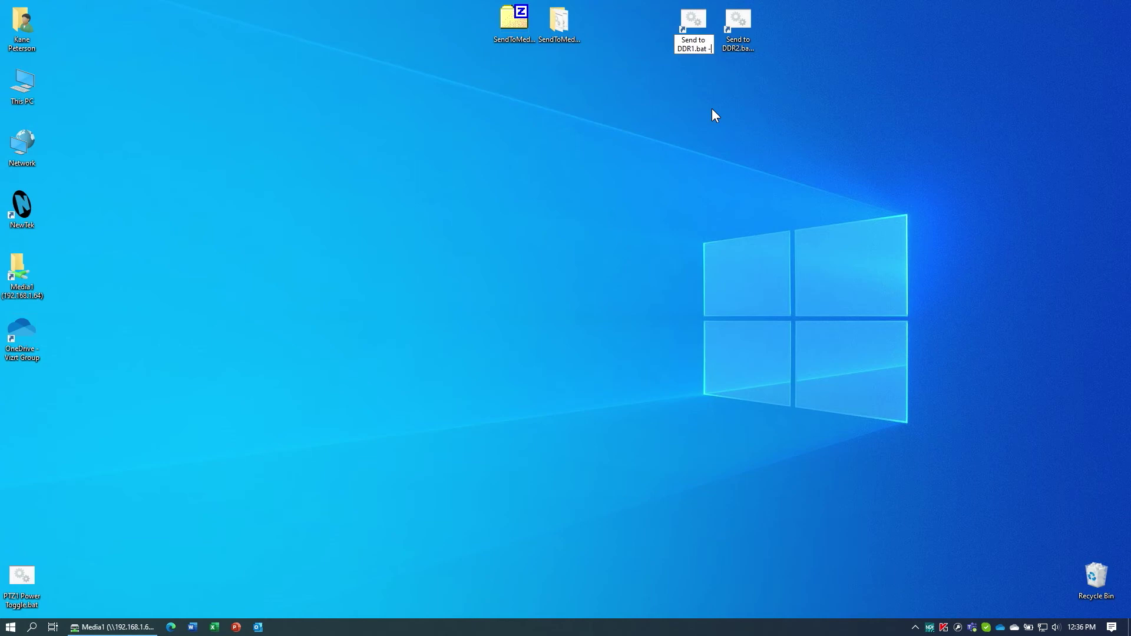
pyautogui.press('BackSpace')
pyautogui.press('BackSpace')
pyautogui.press('Return')
# - Rename the second desktop shortcut to Send to DDR2
pyautogui.click(733, 44)
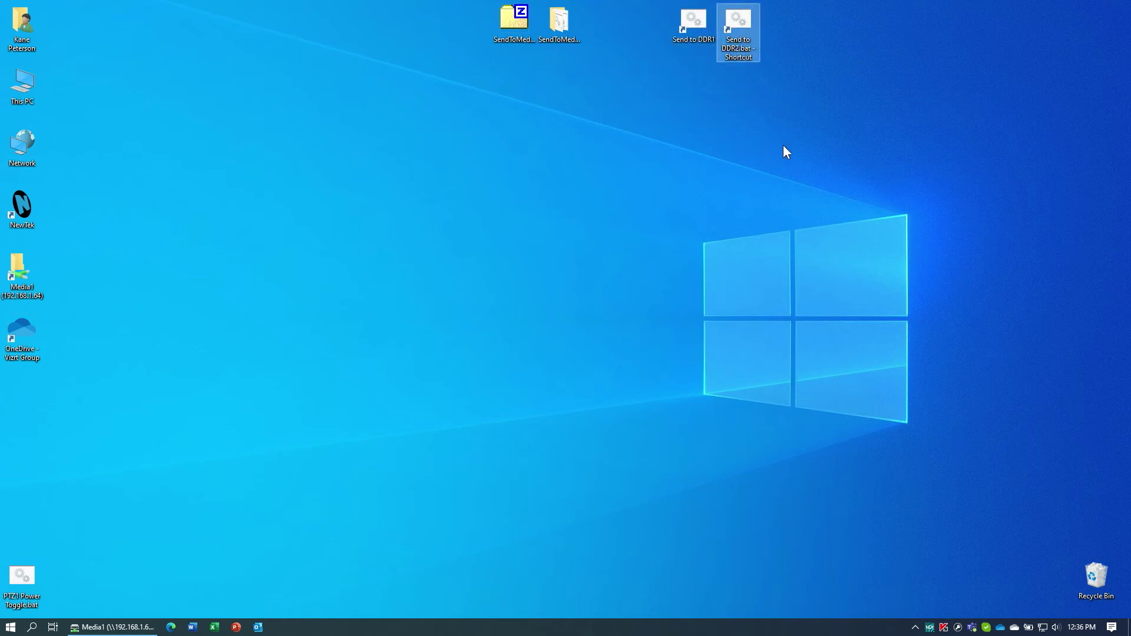
pyautogui.press('F2')
pyautogui.press('End')
pyautogui.press('BackSpace')
pyautogui.press('BackSpace')
pyautogui.press('BackSpace')
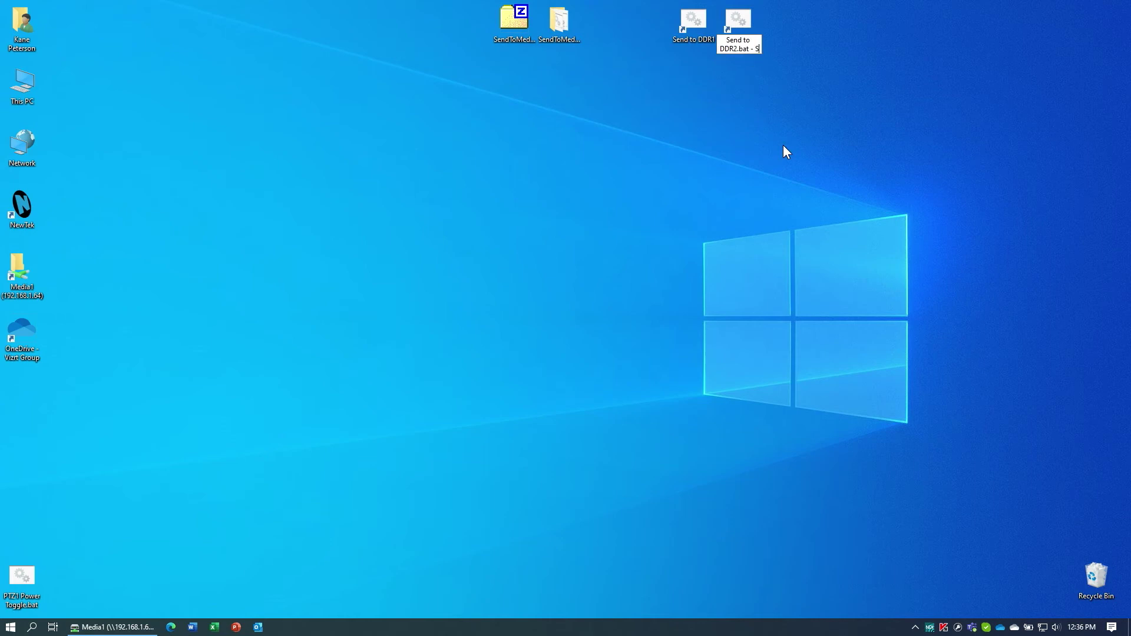
pyautogui.press('BackSpace')
pyautogui.press('BackSpace')
pyautogui.press('BackSpace')
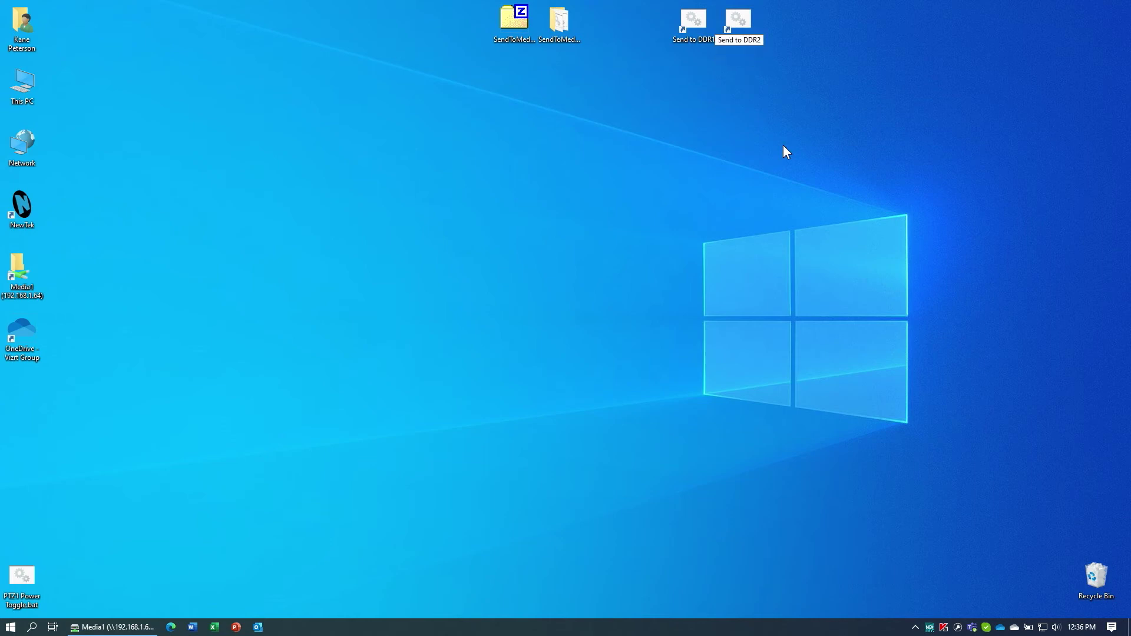
pyautogui.press('Return')
pyautogui.click(772, 109)
# - In the Send to DDR1 shortcut's Properties, set Run to Minimized
pyautogui.rightClick(690, 23)
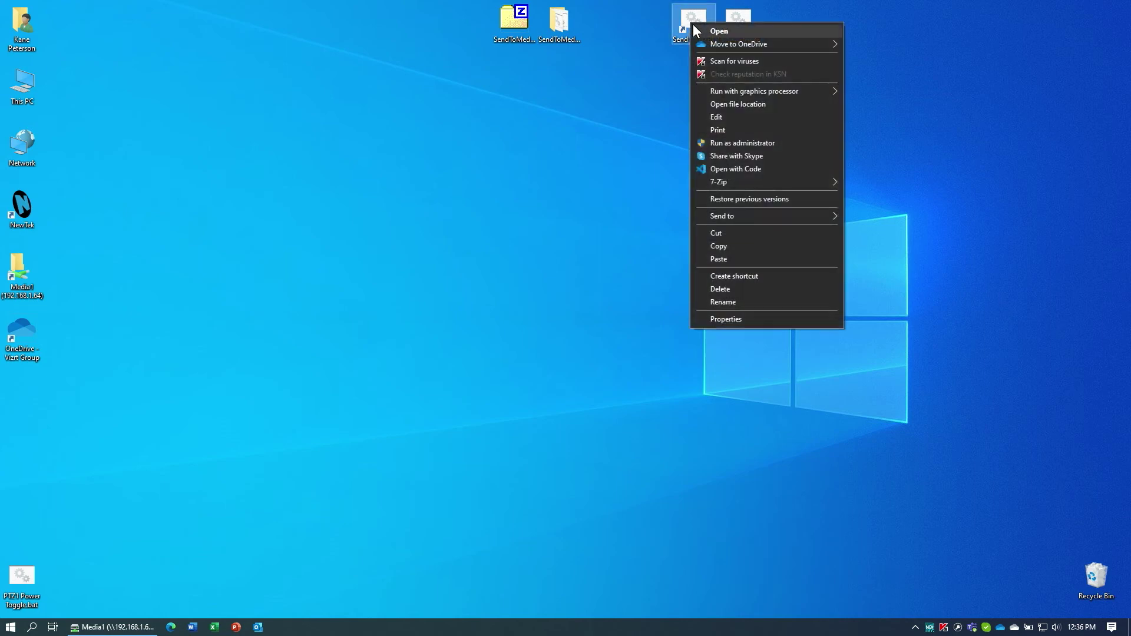
pyautogui.click(730, 321)
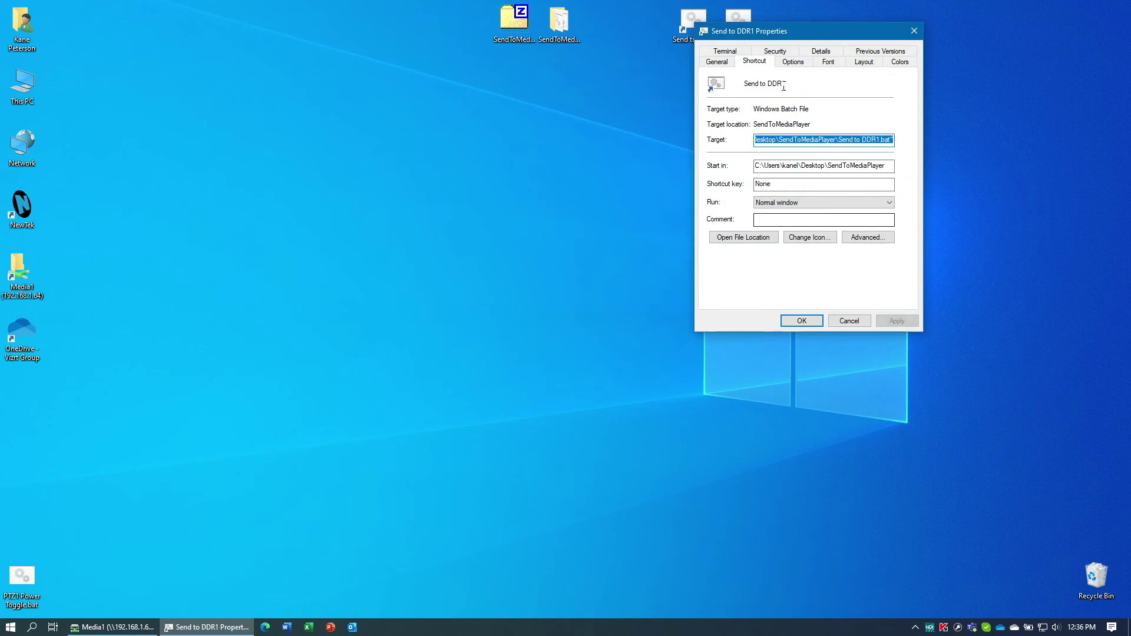
pyautogui.moveTo(781, 35)
pyautogui.mouseDown()
pyautogui.moveTo(497, 87)
pyautogui.moveTo(541, 145)
pyautogui.mouseUp()
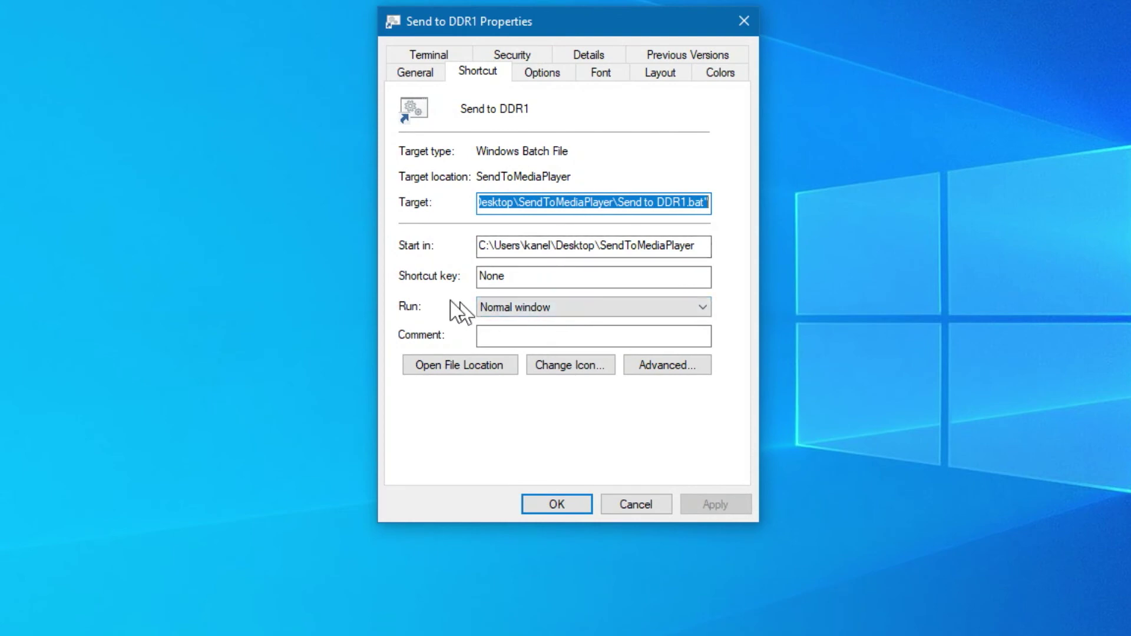
pyautogui.click(566, 304)
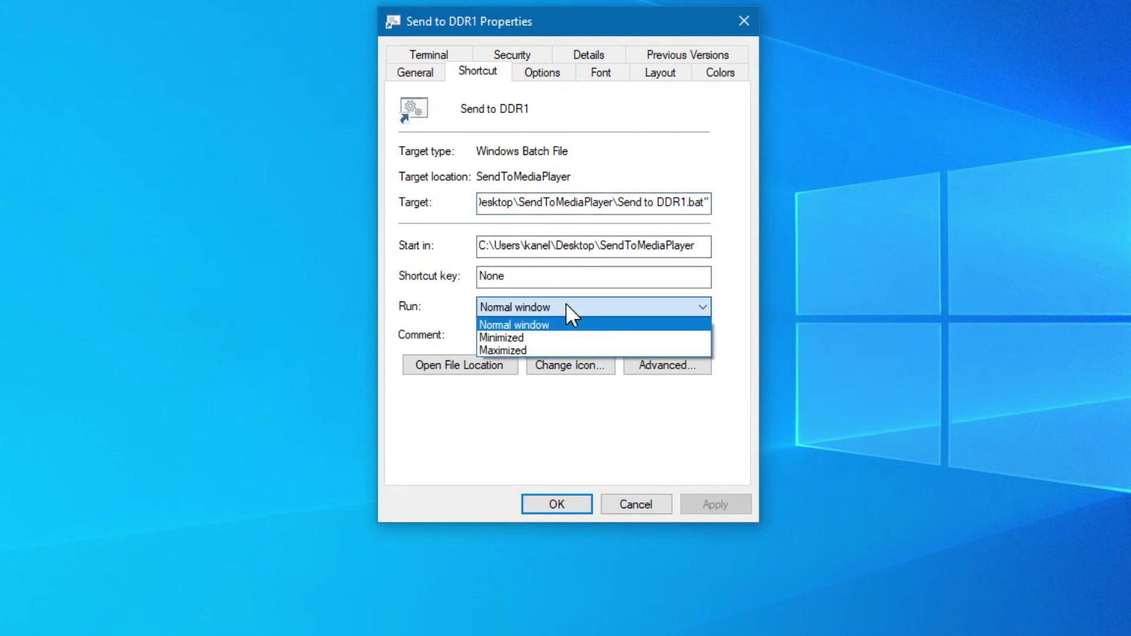
pyautogui.click(547, 334)
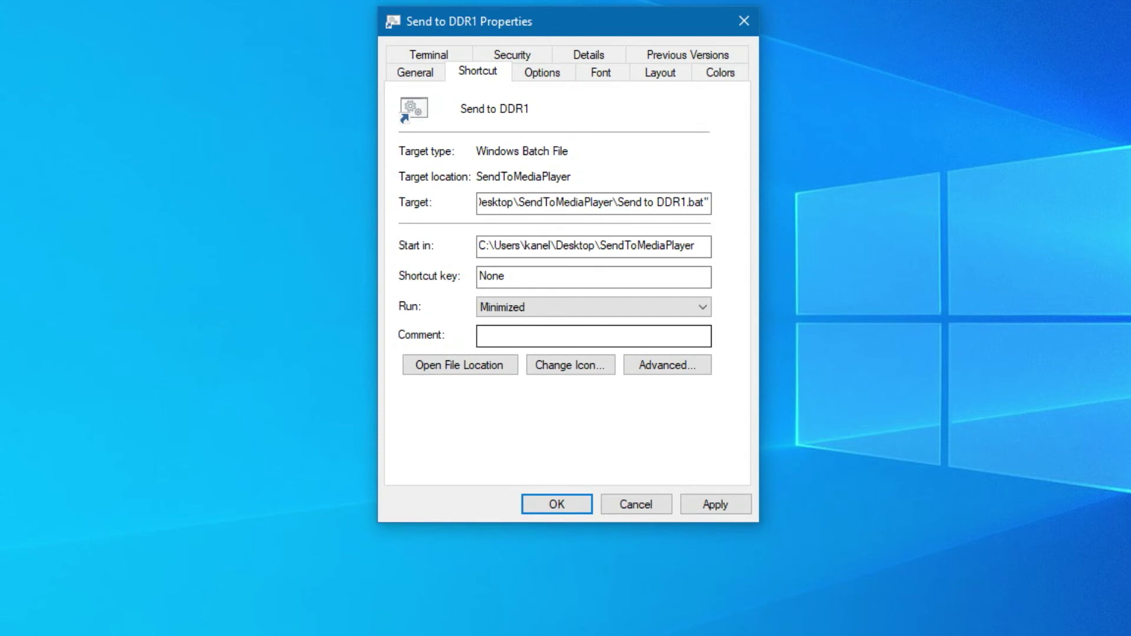
pyautogui.click(541, 310)
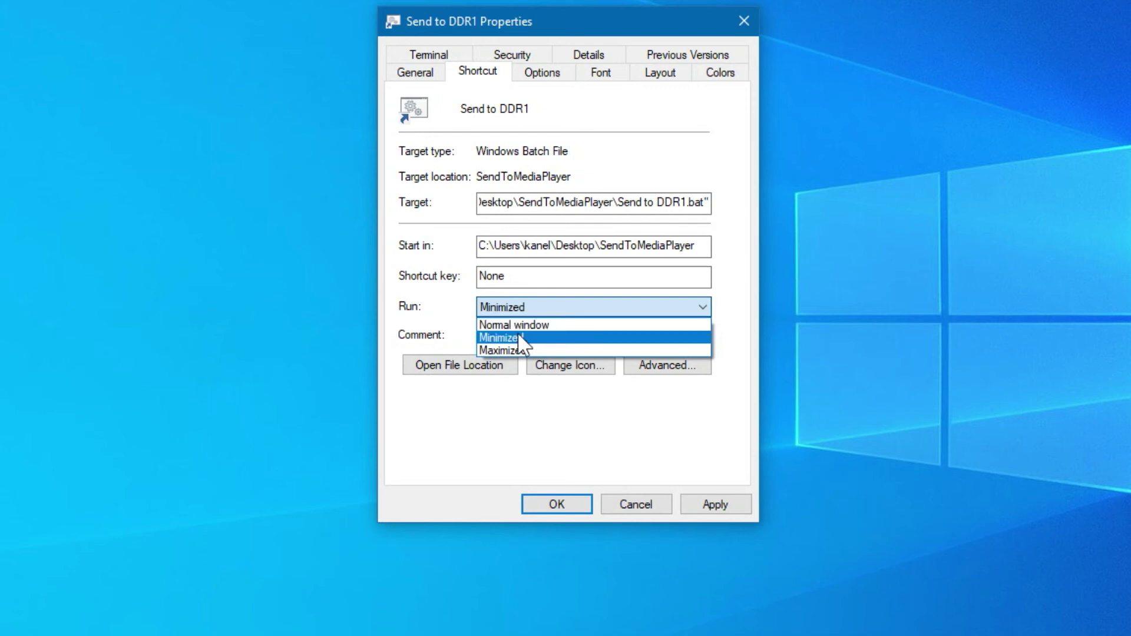
pyautogui.click(554, 437)
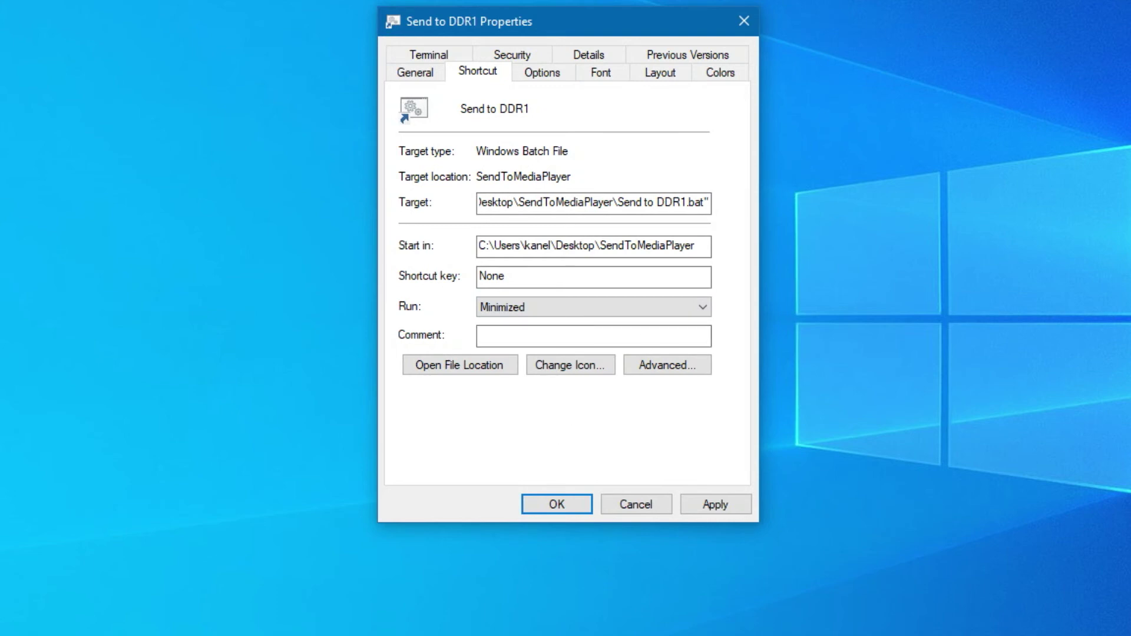
pyautogui.click(582, 371)
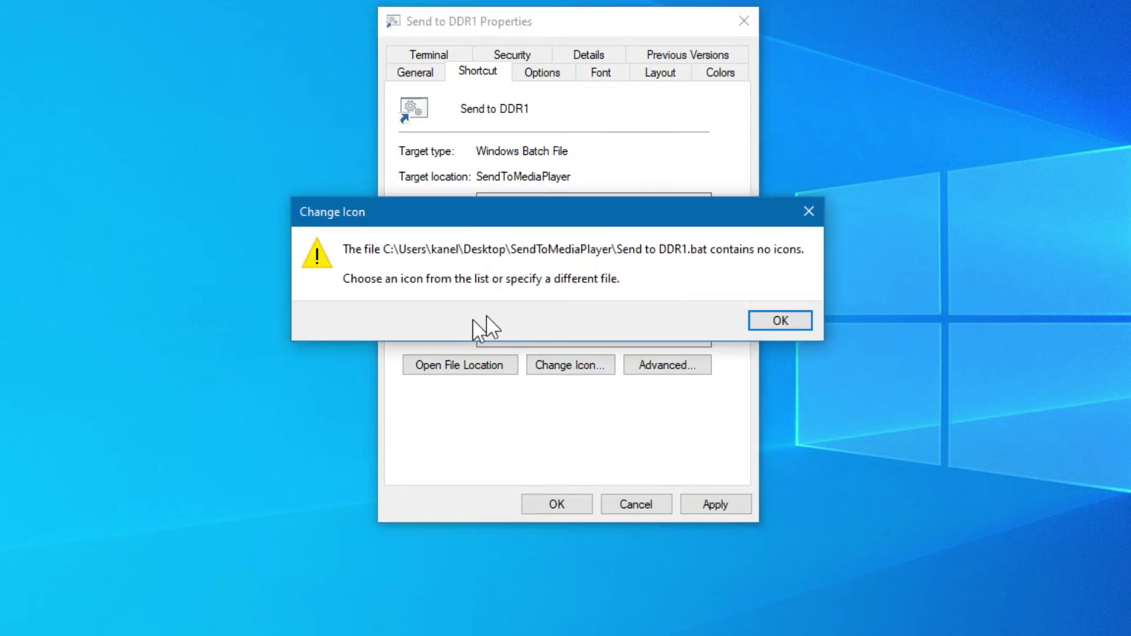
# - Give the Send to DDR1 shortcut the blue SHELL32 play-arrow icon and apply it with the minimized run setting
pyautogui.click(779, 321)
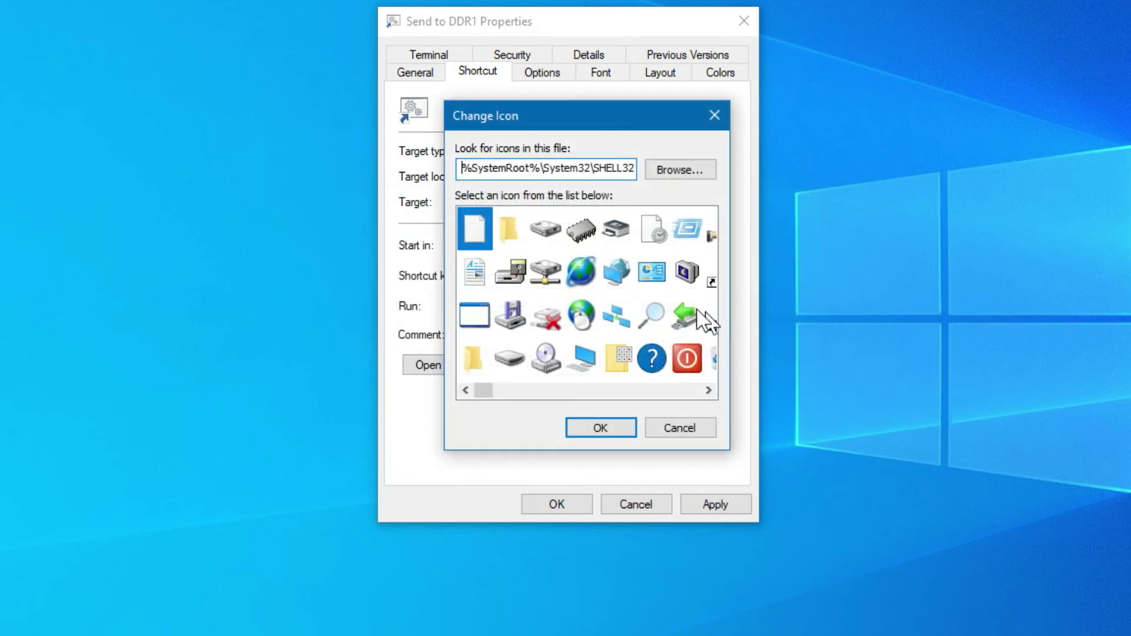
pyautogui.click(635, 393)
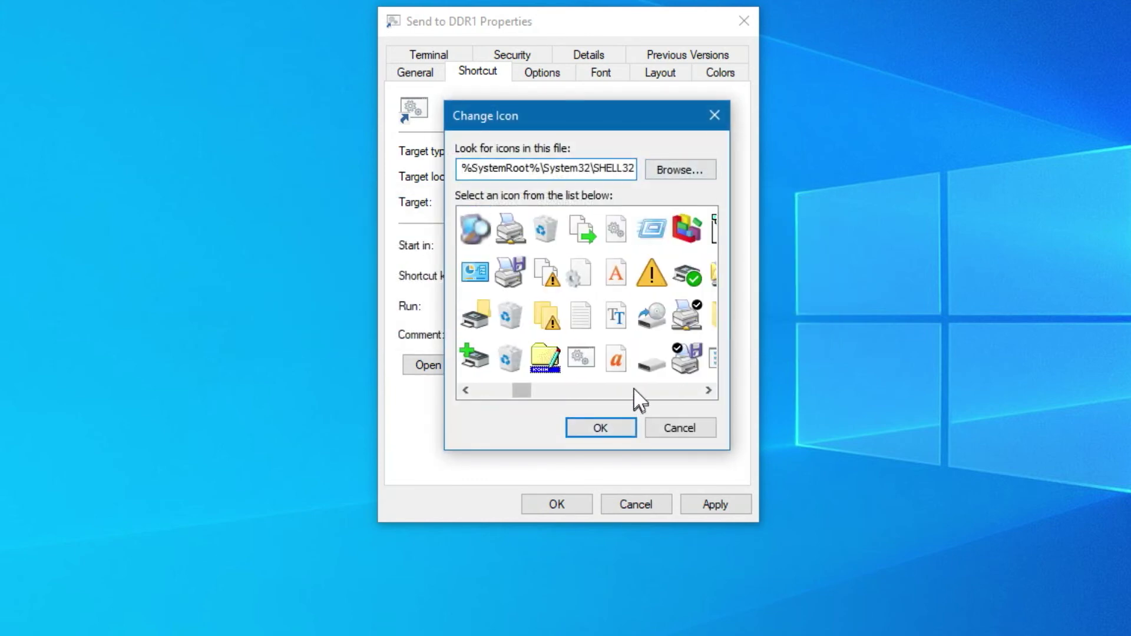
pyautogui.click(642, 392)
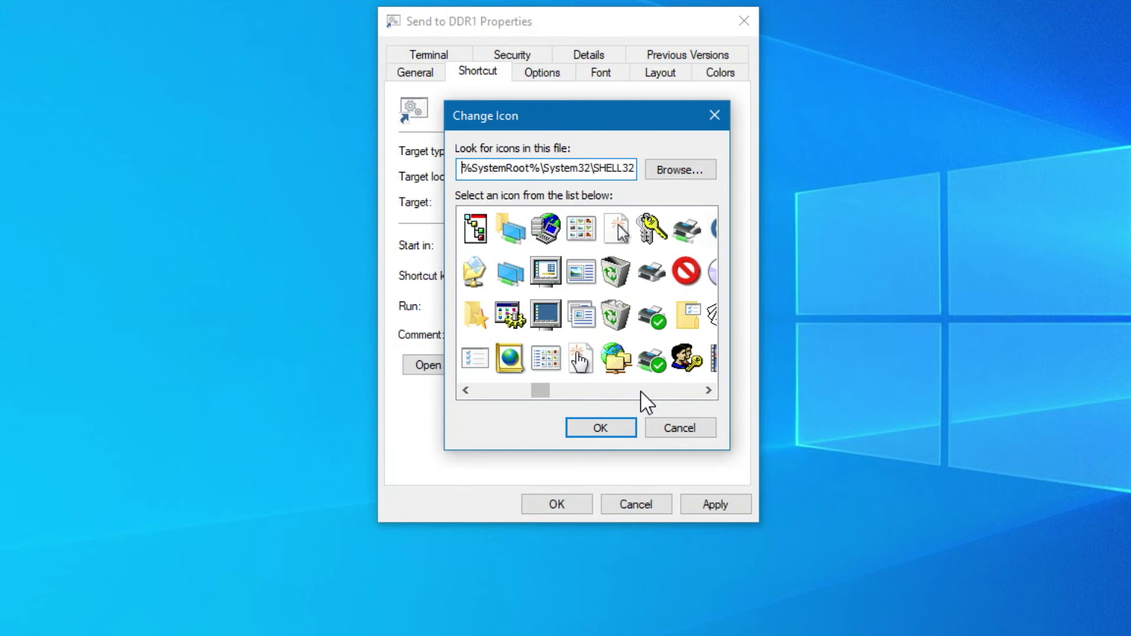
pyautogui.click(642, 393)
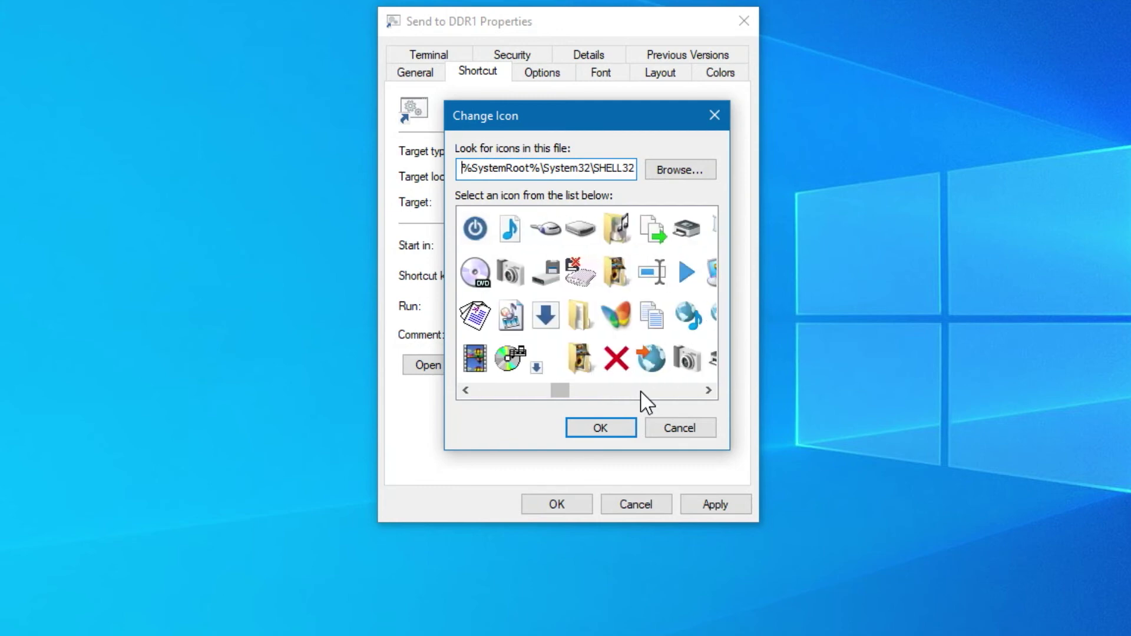
pyautogui.click(607, 416)
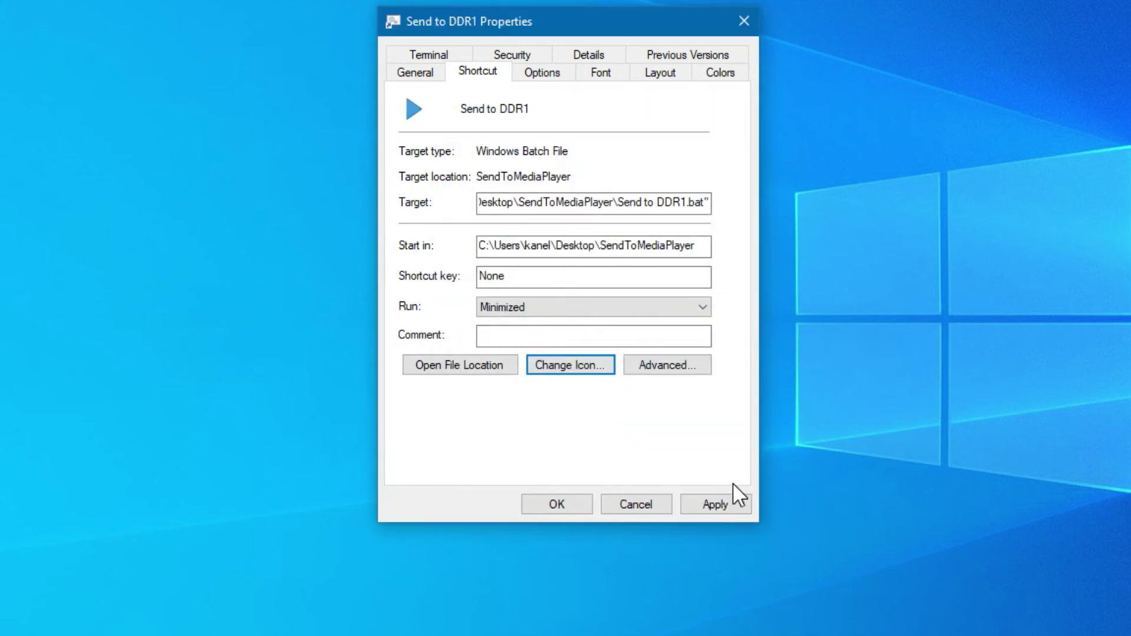
pyautogui.click(710, 503)
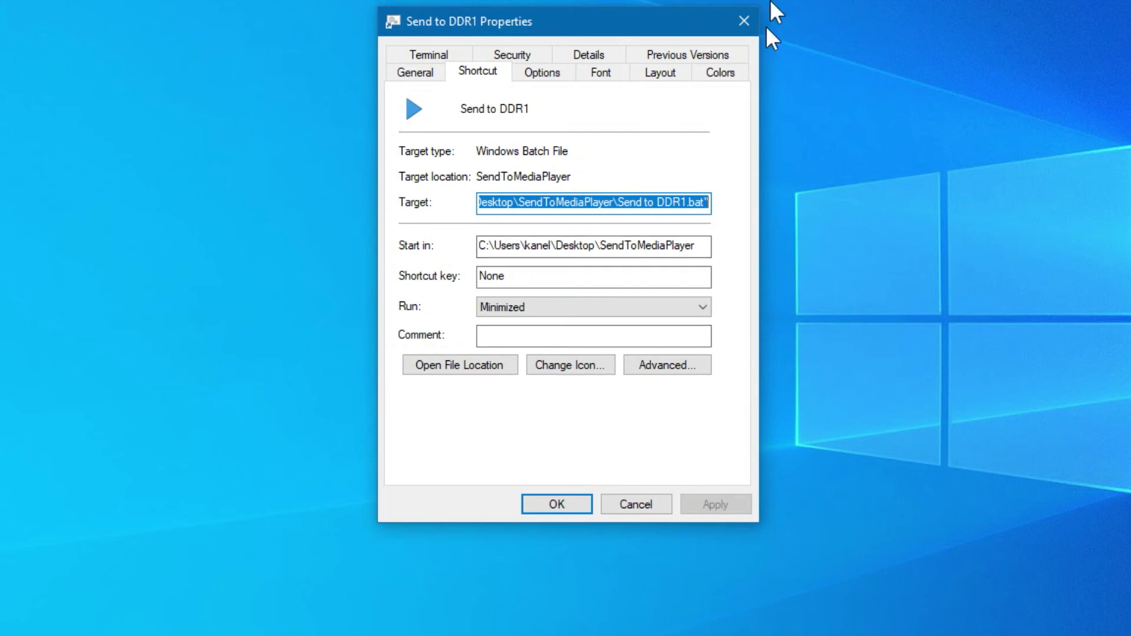
pyautogui.click(576, 503)
# - Assign the same SHELL32 play-arrow icon to the second send-to shortcut and close its properties
pyautogui.rightClick(866, 95)
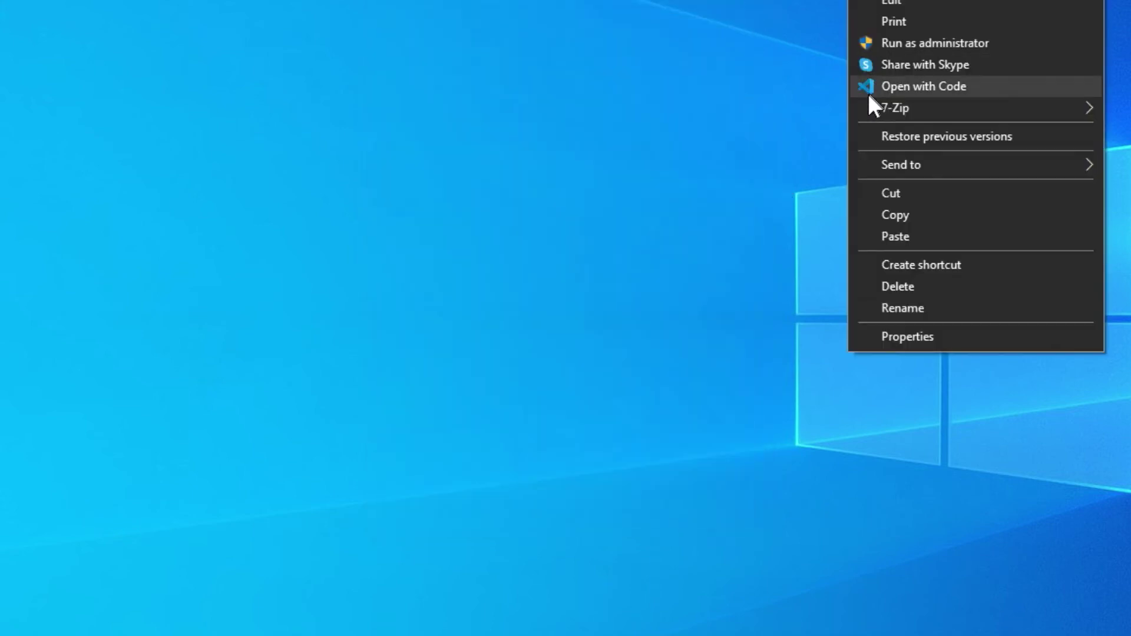
pyautogui.click(888, 338)
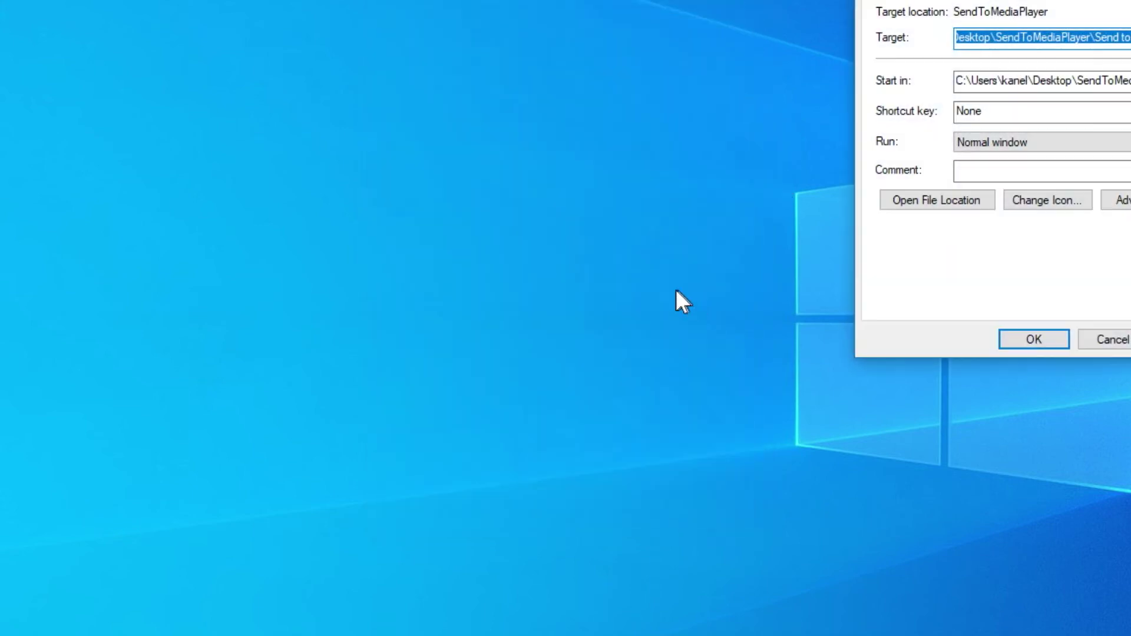
pyautogui.click(1053, 203)
pyautogui.click(760, 317)
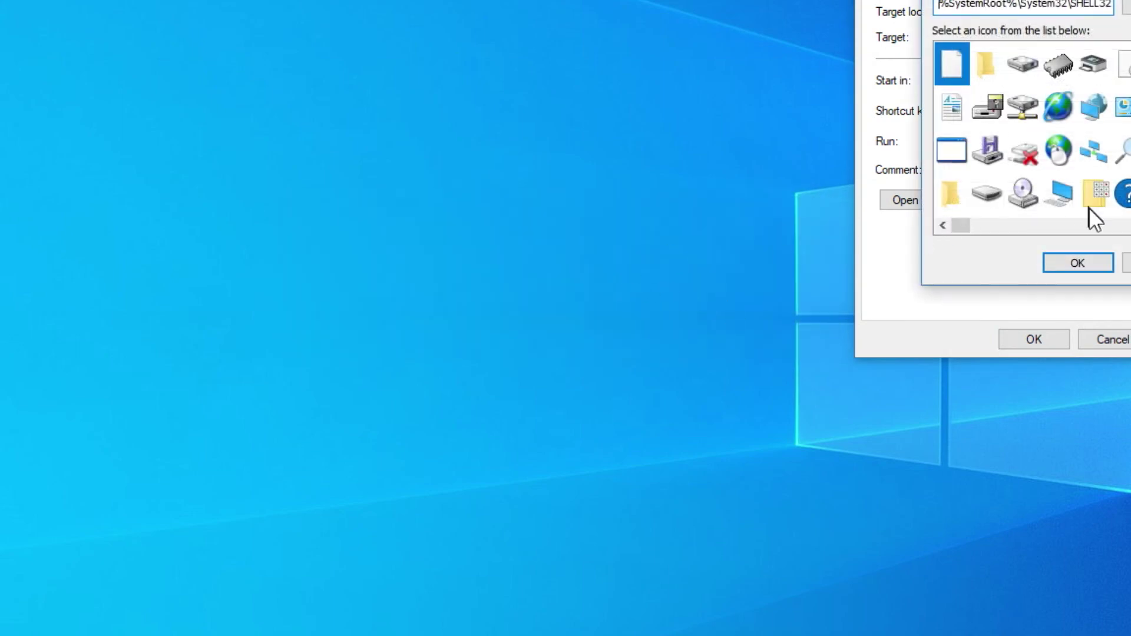
pyautogui.scroll(-10, 1108, 229)
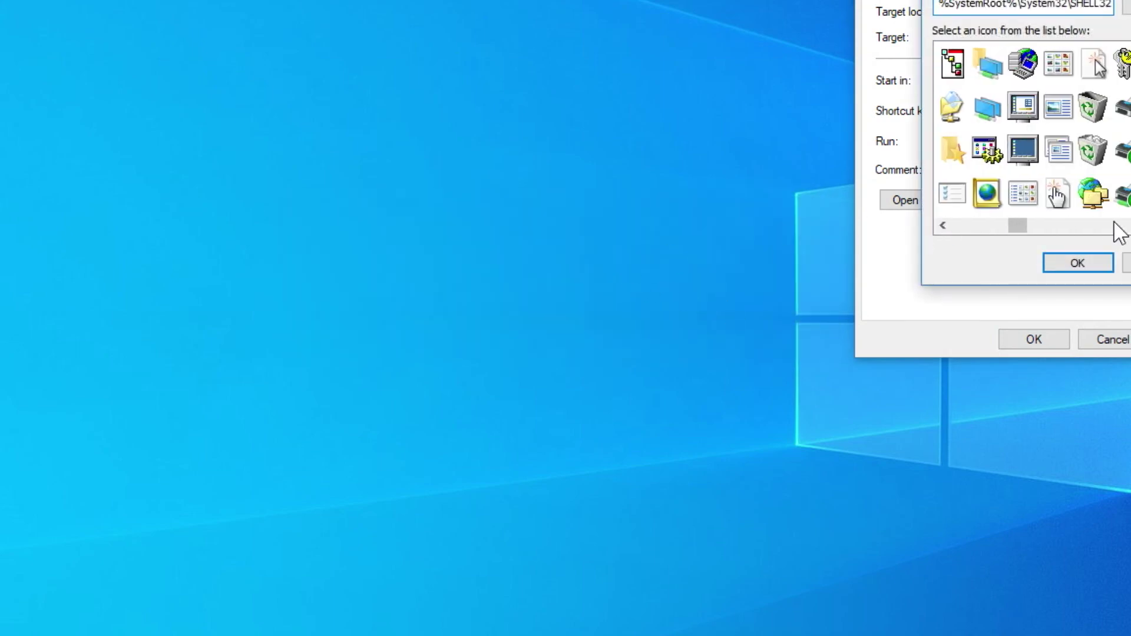
pyautogui.scroll(-3, 1122, 231)
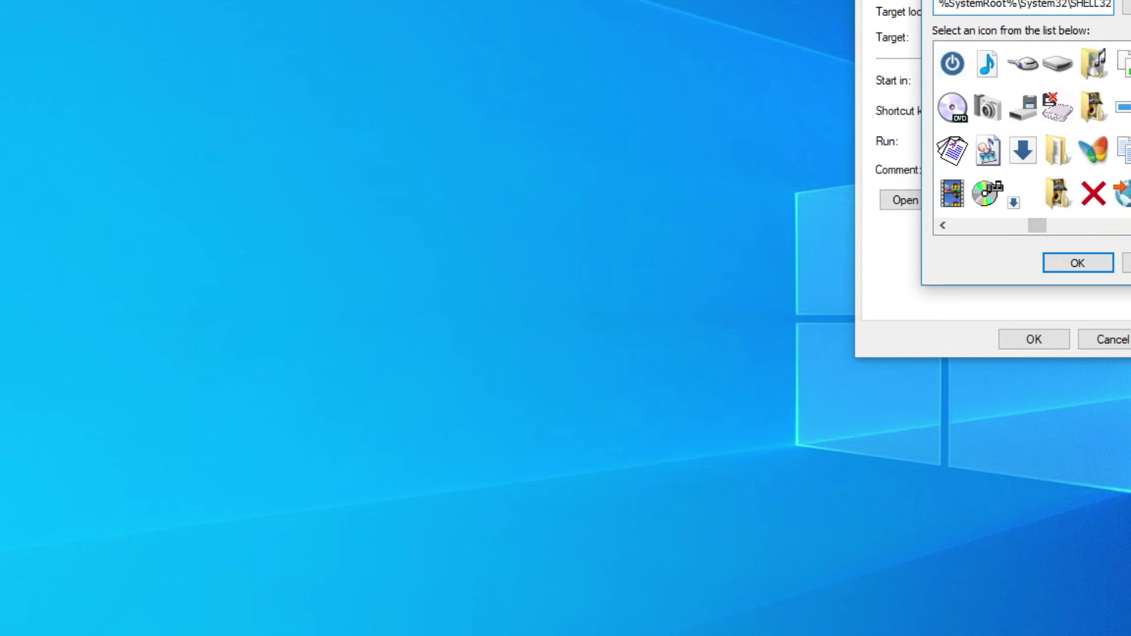
pyautogui.click(1097, 266)
pyautogui.click(1047, 340)
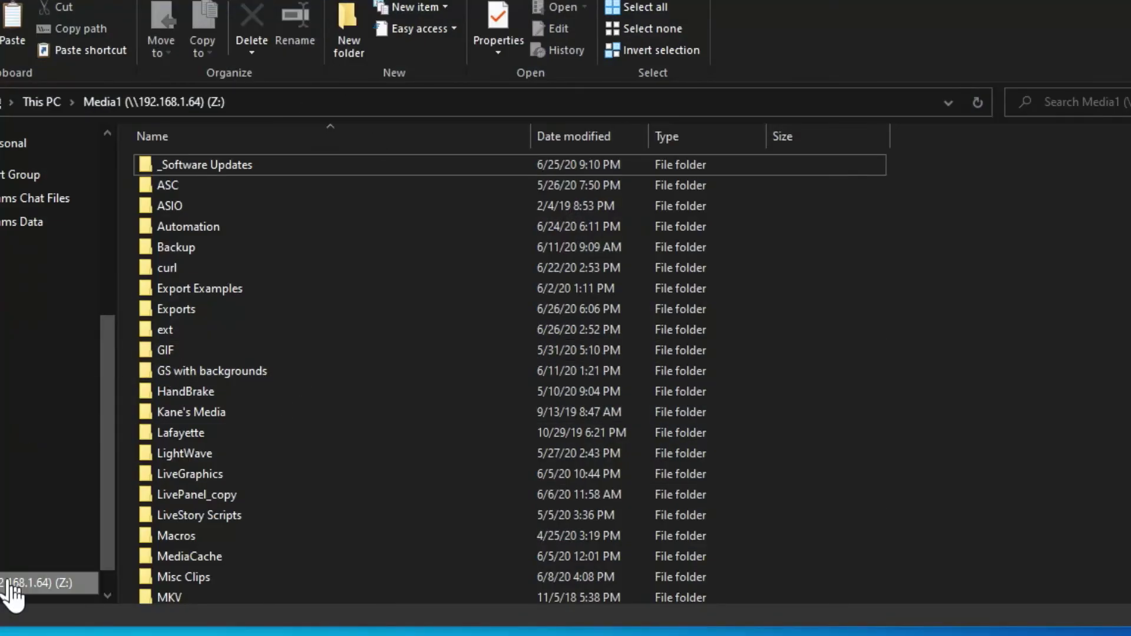
# - Go to the personal media folder's Training Videos and select the five videos from AE2 Demo Training to CentralControl-HTTPListener.mp4
pyautogui.doubleClick(249, 411)
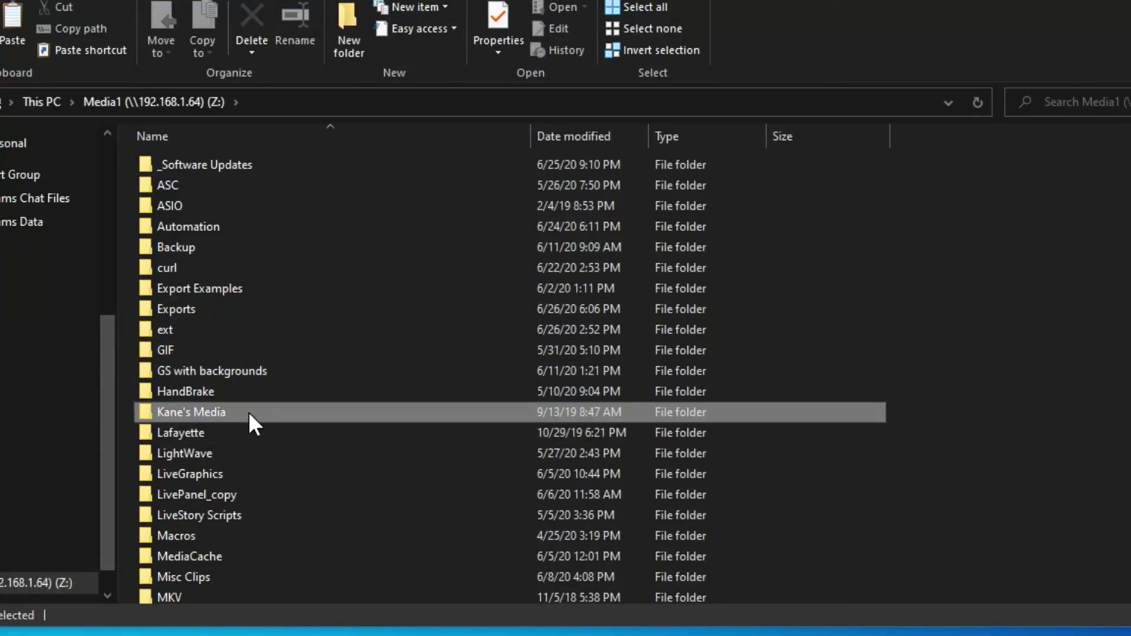
pyautogui.doubleClick(227, 251)
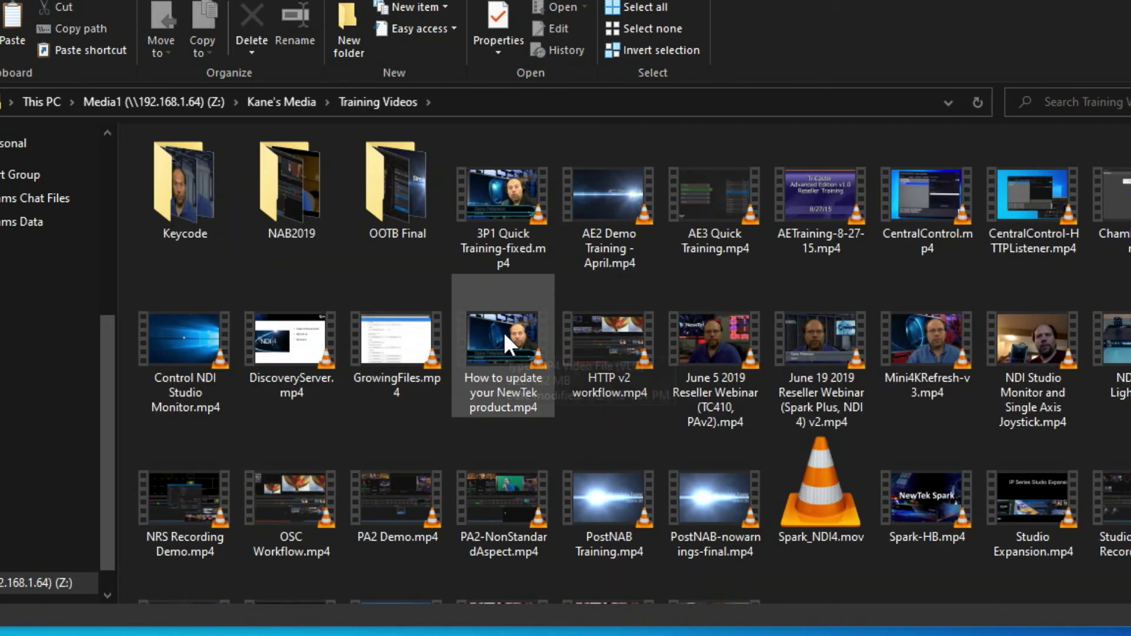
pyautogui.moveTo(602, 205)
pyautogui.mouseDown()
pyautogui.moveTo(721, 72)
pyautogui.moveTo(742, 0)
pyautogui.mouseUp()
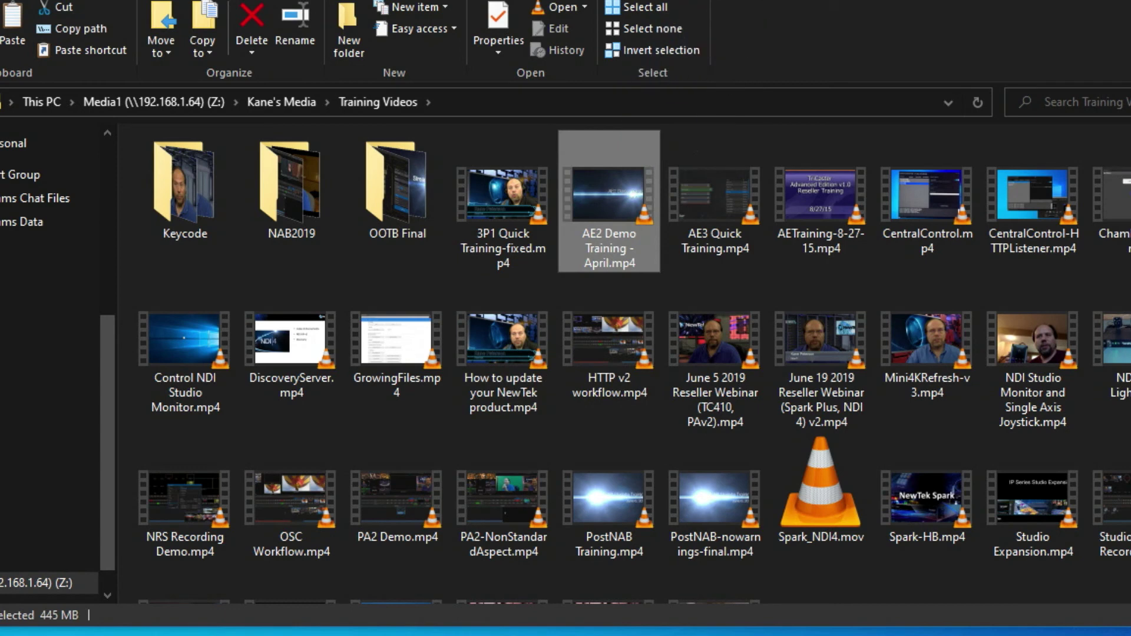
pyautogui.moveTo(742, 0); pyautogui.dragTo(627, 235)
pyautogui.keyDown('shift'); pyautogui.click(1013, 201); pyautogui.keyUp('shift')
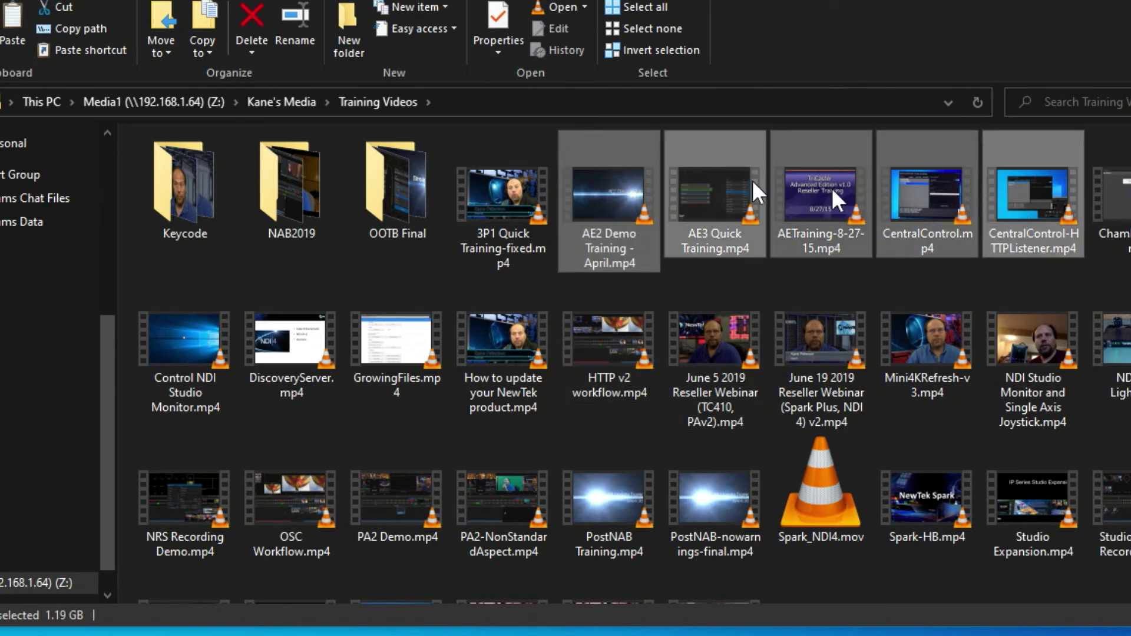
pyautogui.moveTo(623, 189)
pyautogui.mouseDown()
pyautogui.moveTo(771, 15)
pyautogui.moveTo(766, 0)
pyautogui.moveTo(613, 245)
pyautogui.moveTo(608, 224)
pyautogui.mouseUp()
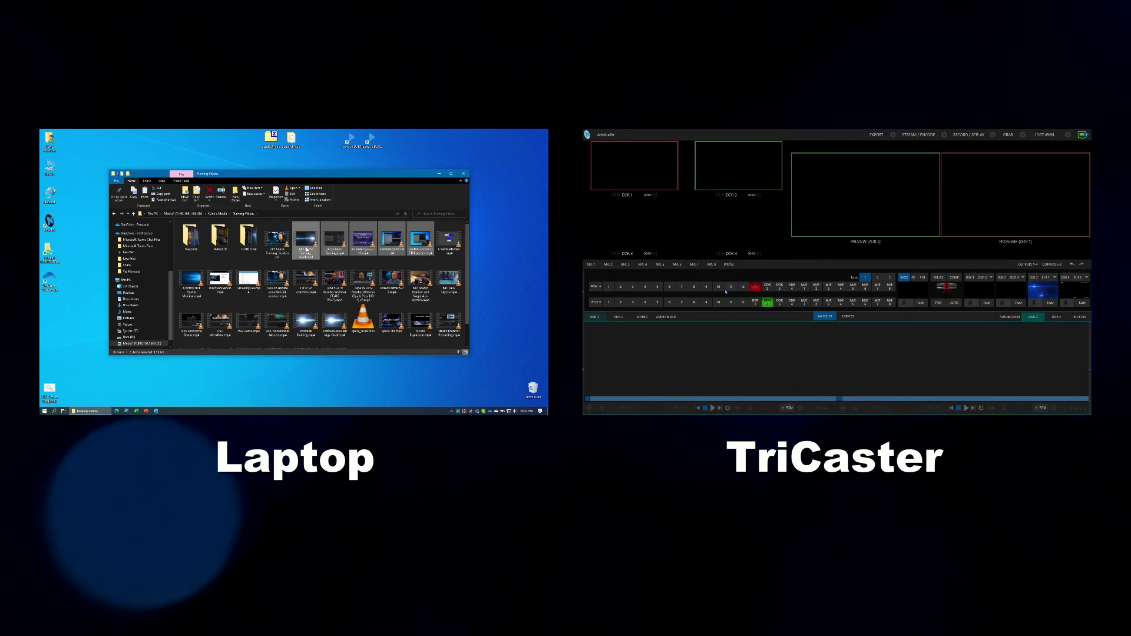
# - Drop the five selected training videos onto the Send to DDR1 desktop shortcut
pyautogui.moveTo(306, 249); pyautogui.dragTo(352, 142)
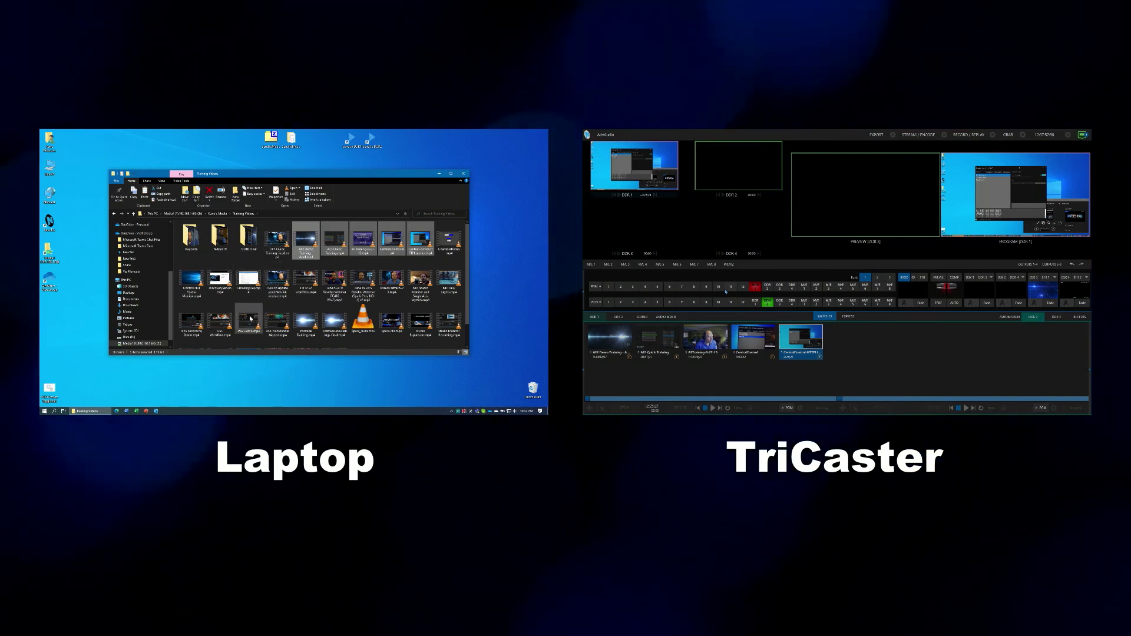
# - Drop OSC Workflow.mp4 onto the Send to DDR2 desktop shortcut to load it into DDR2
pyautogui.moveTo(223, 321); pyautogui.dragTo(370, 147)
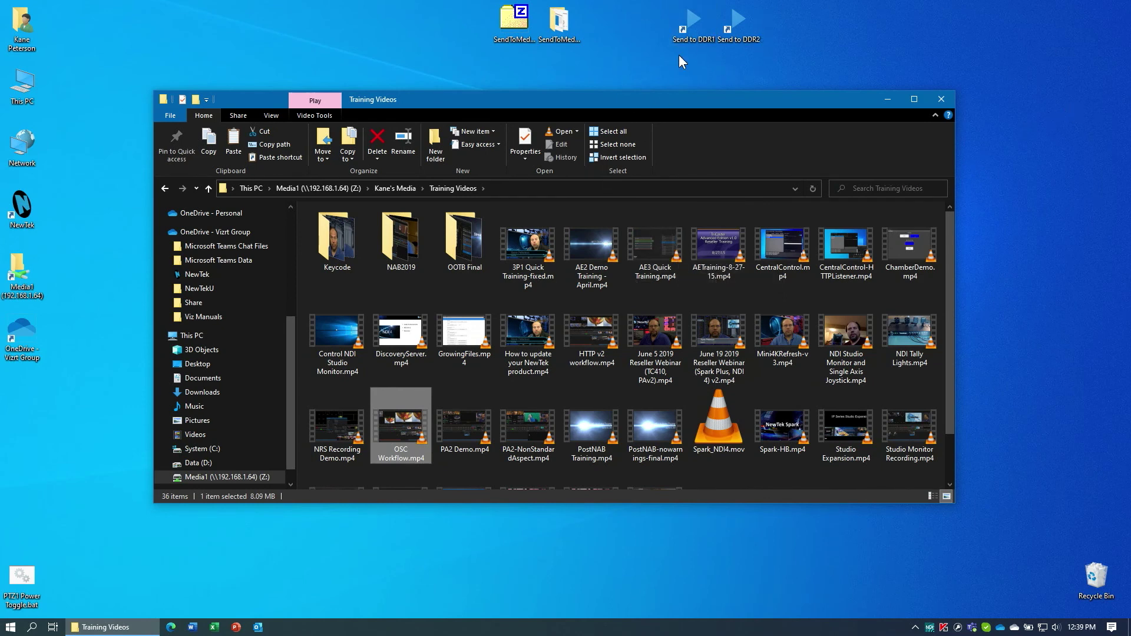
# - Look over the file menu for 3P1 Quick Training-fixed.mp4 and the recent folders list, then dismiss both
pyautogui.rightClick(542, 232)
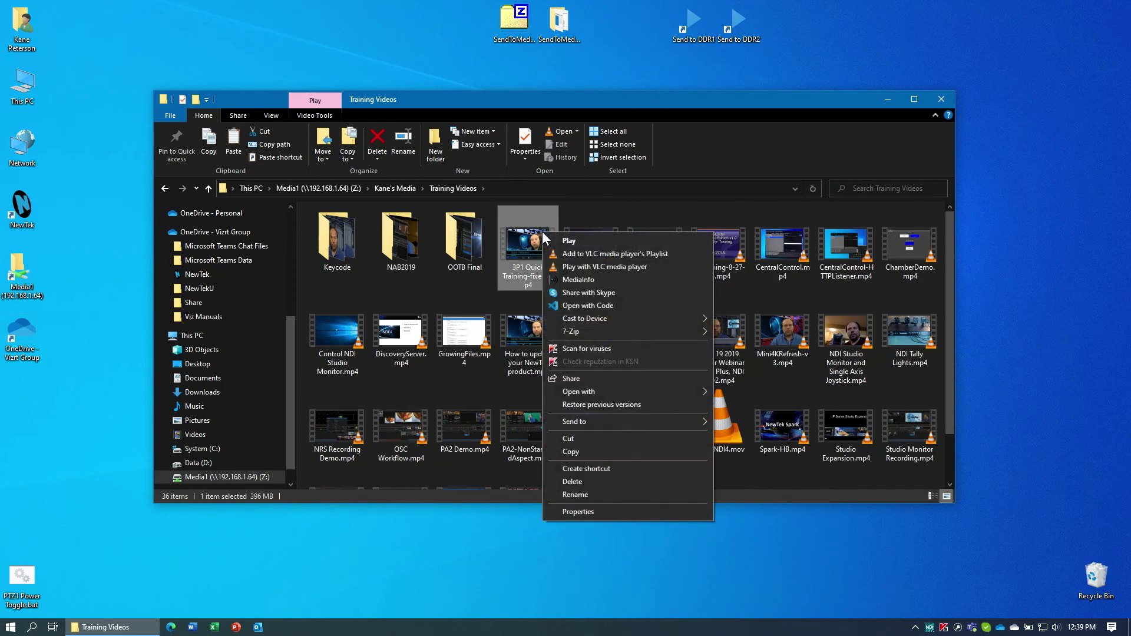
pyautogui.moveTo(585, 420)
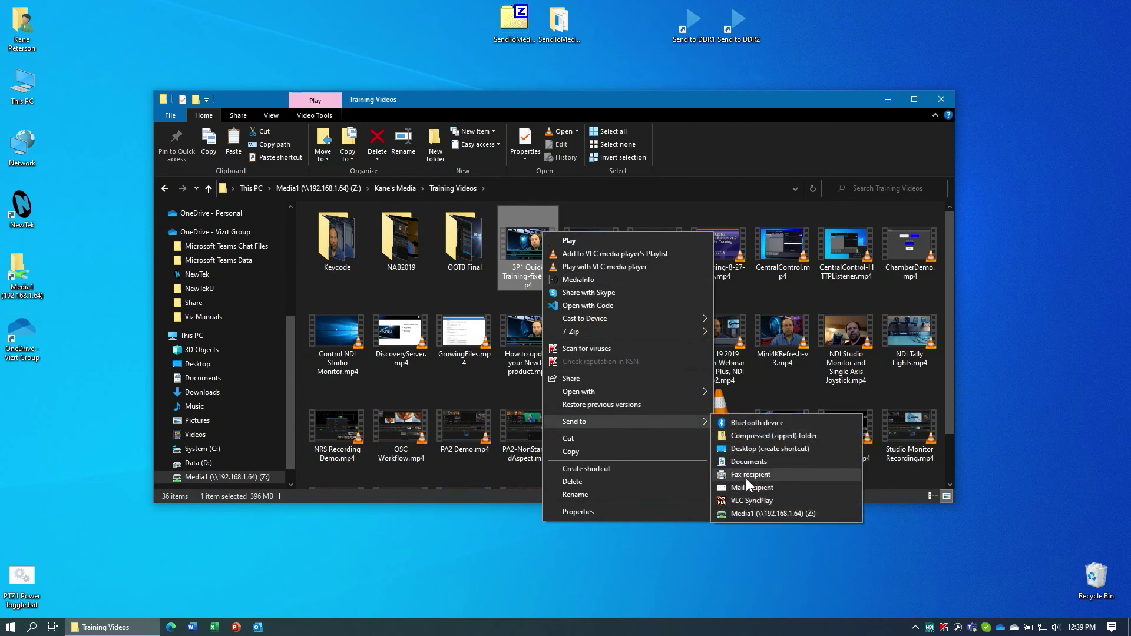
pyautogui.click(425, 535)
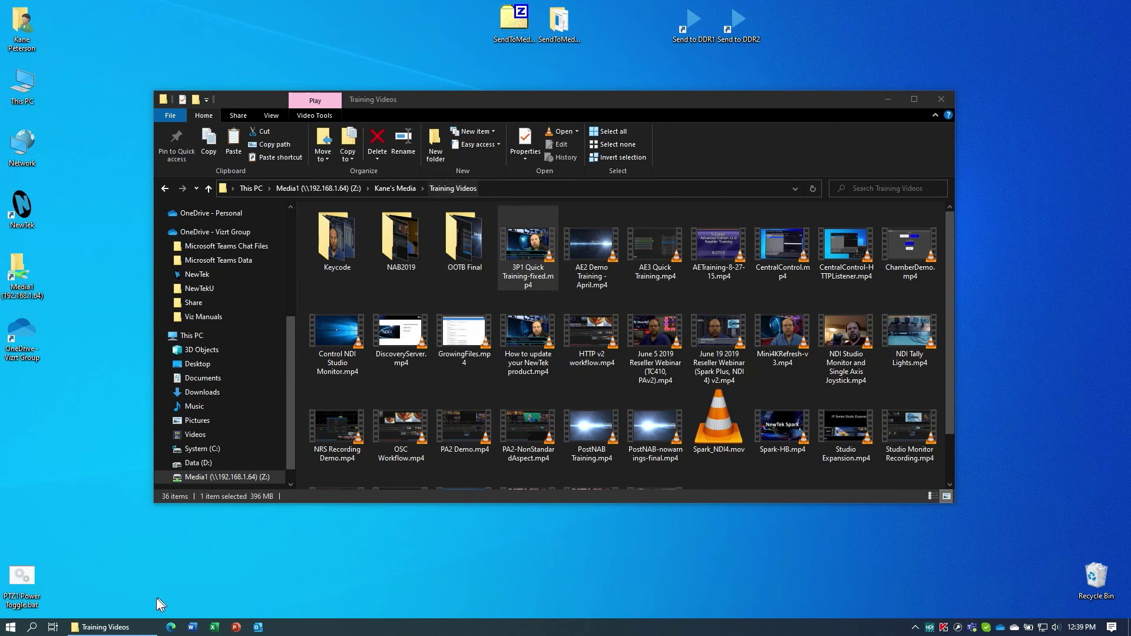
pyautogui.moveTo(103, 625)
pyautogui.mouseDown()
pyautogui.moveTo(247, 366)
pyautogui.moveTo(146, 263)
pyautogui.mouseUp()
pyautogui.press('Escape')
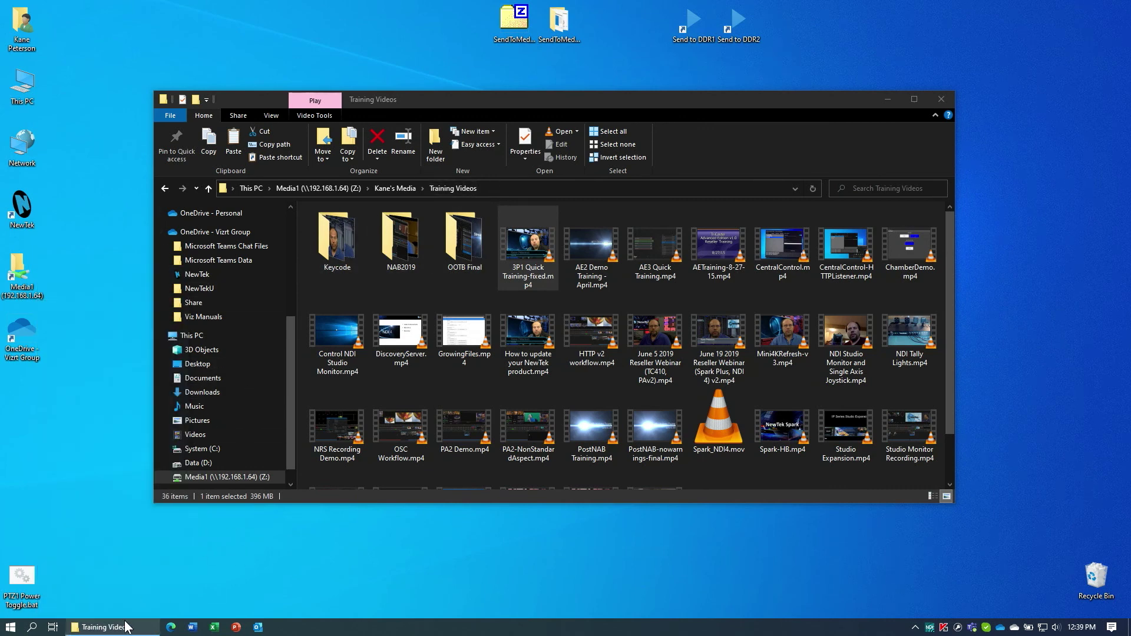
# - Open a second File Explorer window and go to the SendTo folder with shell:sendto
pyautogui.middleClick(122, 629)
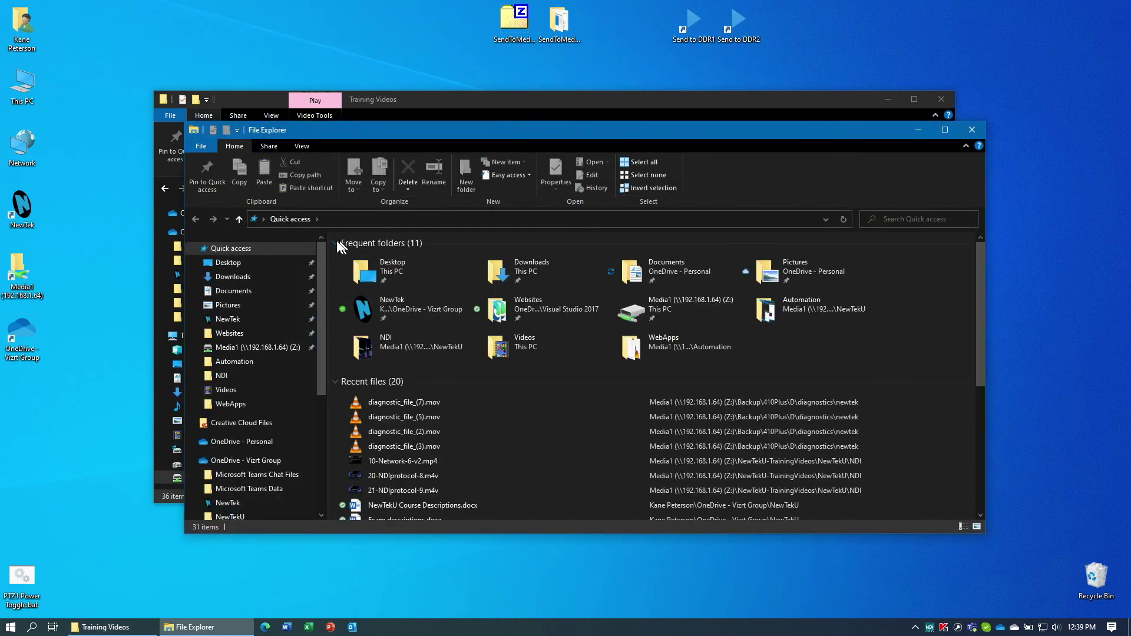
pyautogui.click(326, 215)
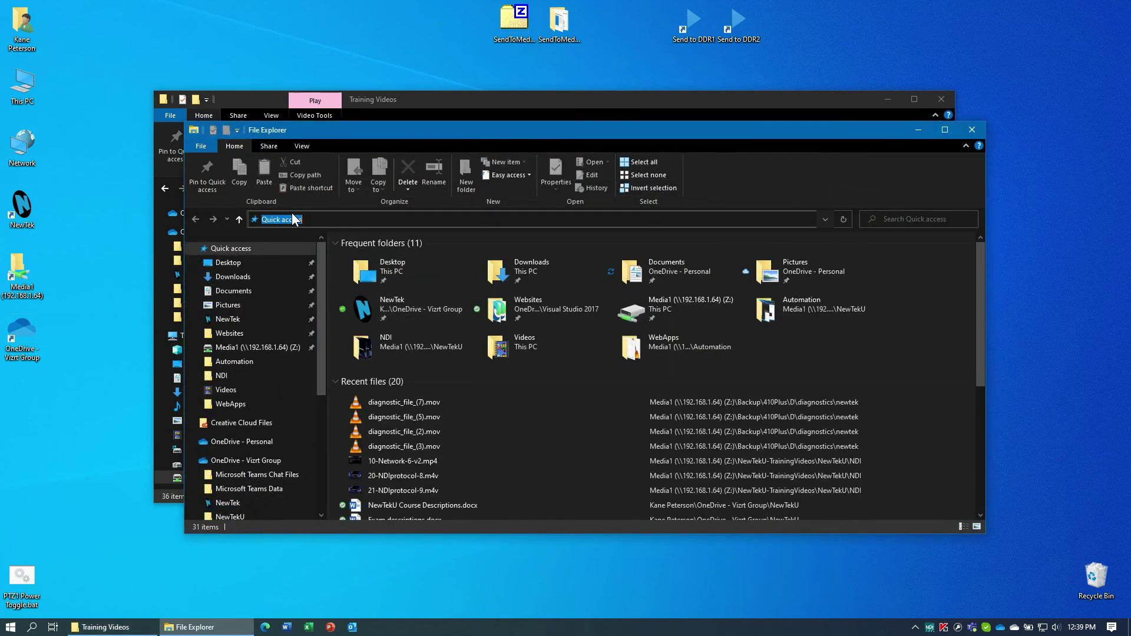
pyautogui.write('shell')
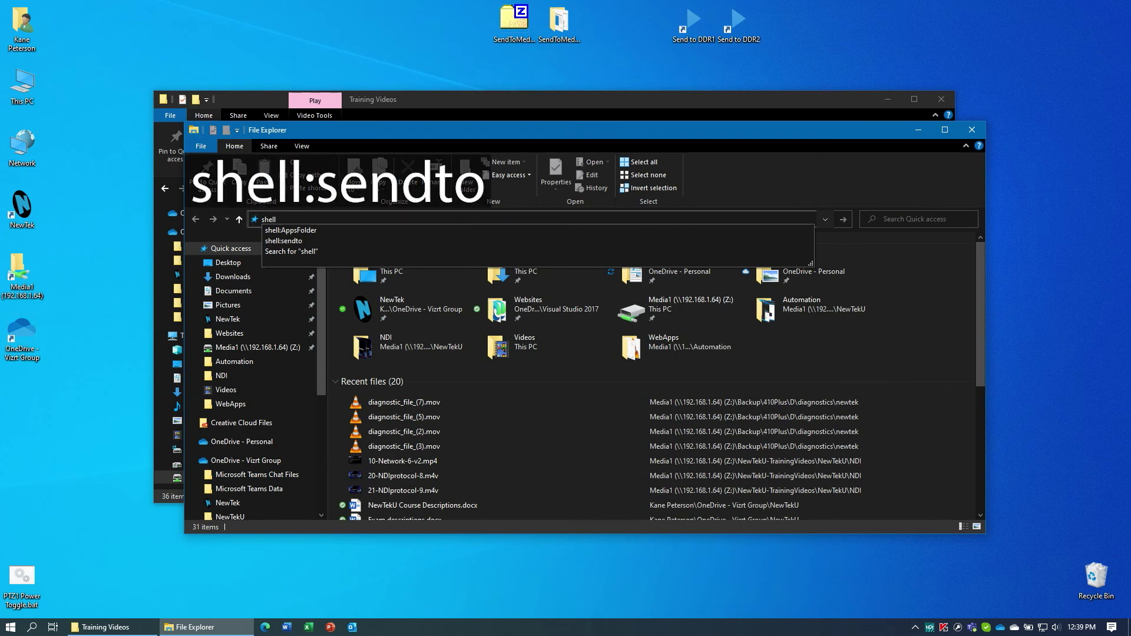
pyautogui.write(':send')
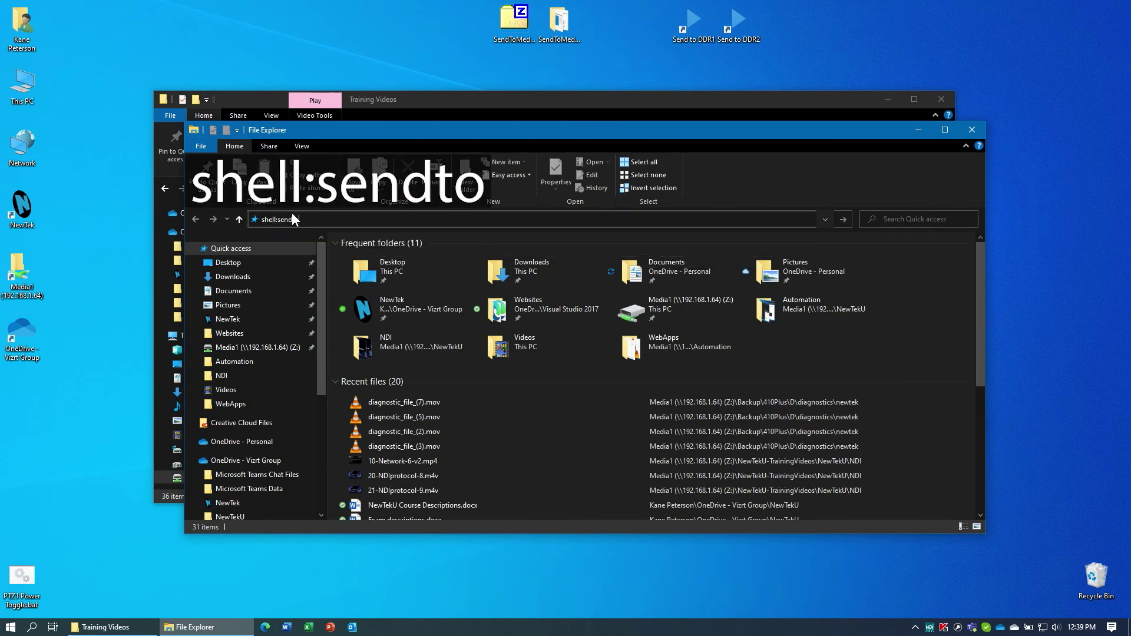
pyautogui.write('to')
pyautogui.press('Return')
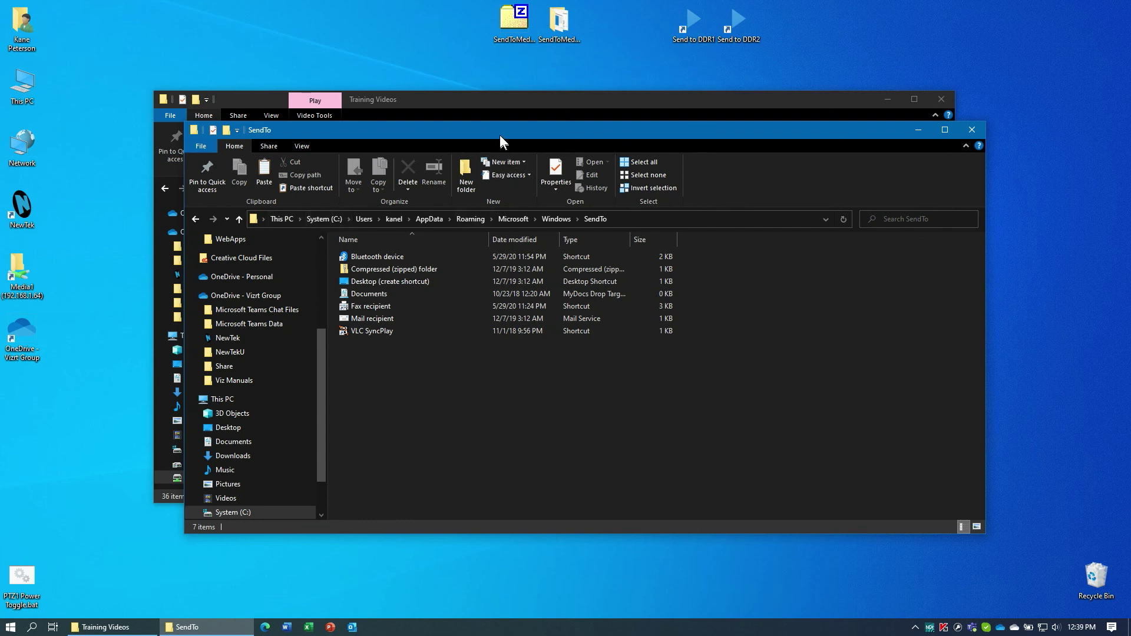
# - Copy the Send to DDR1 and Send to DDR2 desktop shortcuts into SendTo, then close that window
pyautogui.moveTo(500, 133); pyautogui.dragTo(498, 89)
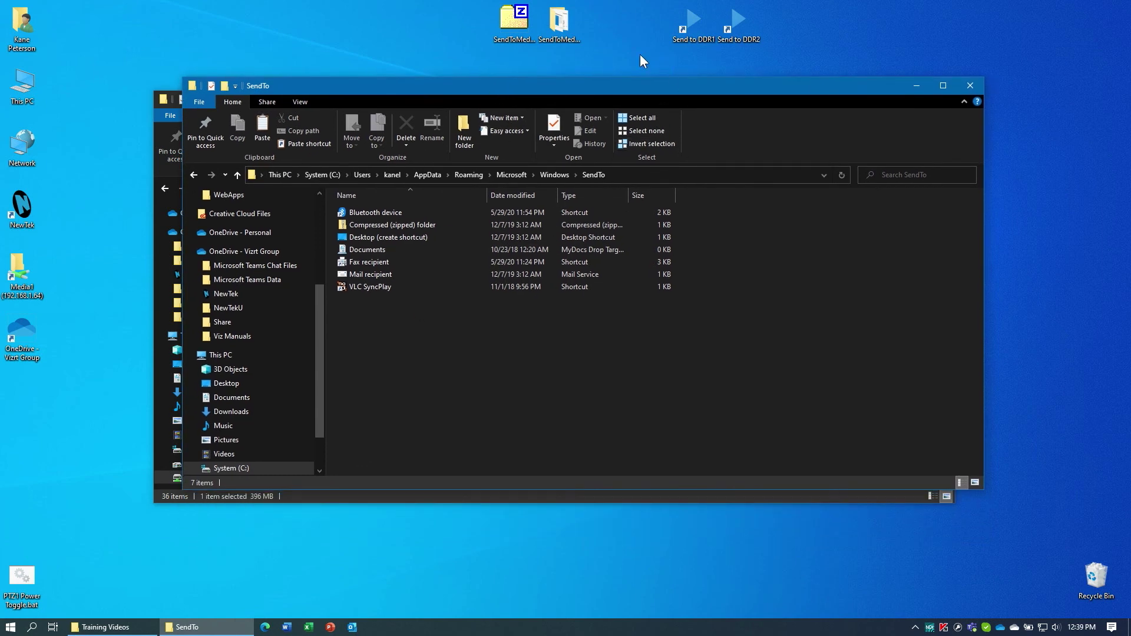
pyautogui.moveTo(672, 48)
pyautogui.mouseDown()
pyautogui.moveTo(789, 19)
pyautogui.moveTo(715, 31)
pyautogui.mouseUp()
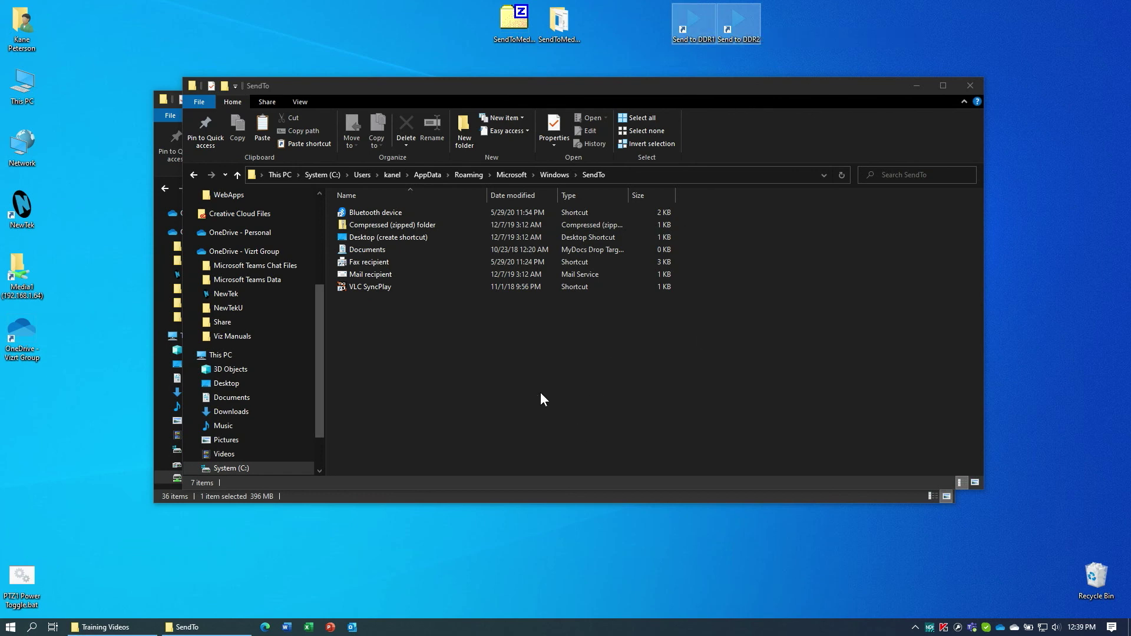
pyautogui.moveTo(700, 24)
pyautogui.mouseDown()
pyautogui.moveTo(741, 295)
pyautogui.moveTo(564, 374)
pyautogui.mouseUp()
pyautogui.click(600, 394)
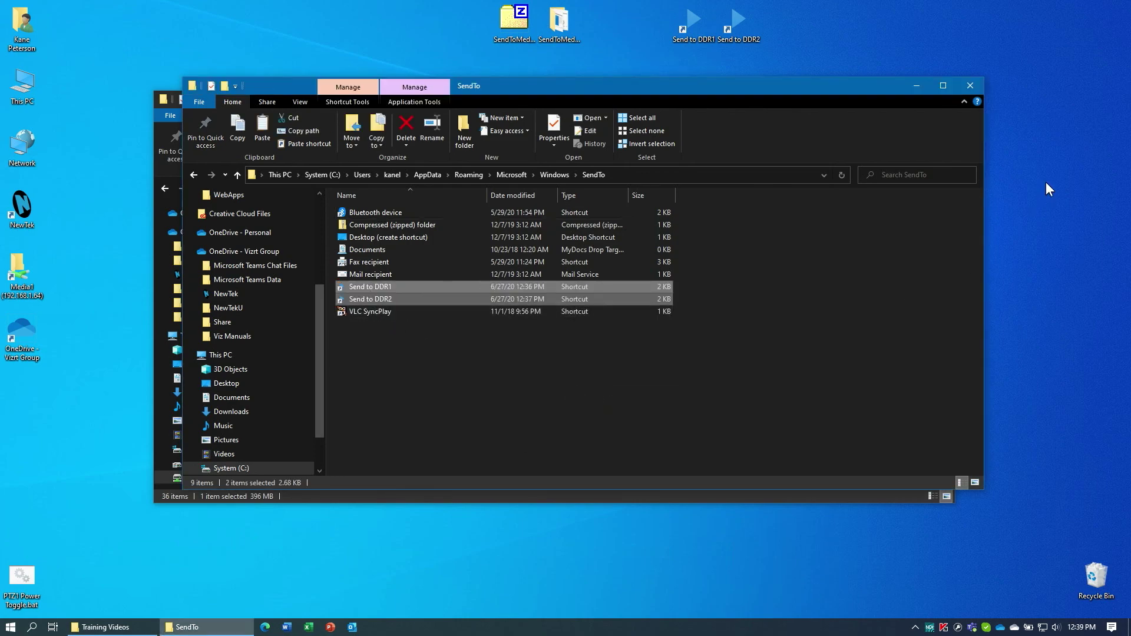
pyautogui.click(970, 85)
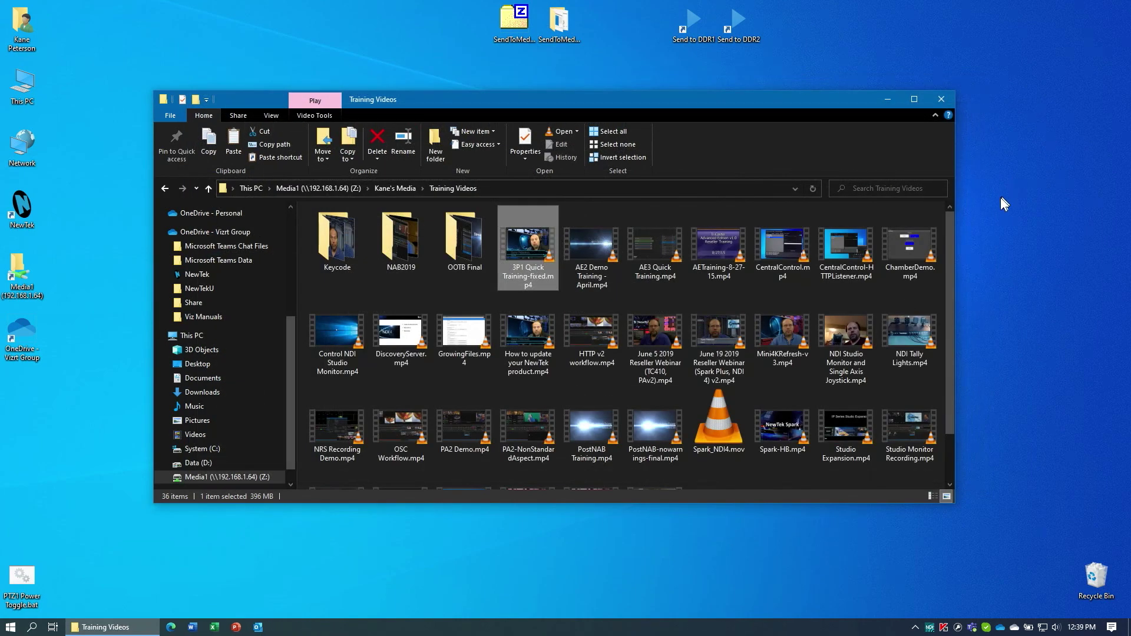
# - Show the Send to submenu for HTTP v2 workflow.mp4, now listing Send to DDR1 and Send to DDR2
pyautogui.rightClick(597, 342)
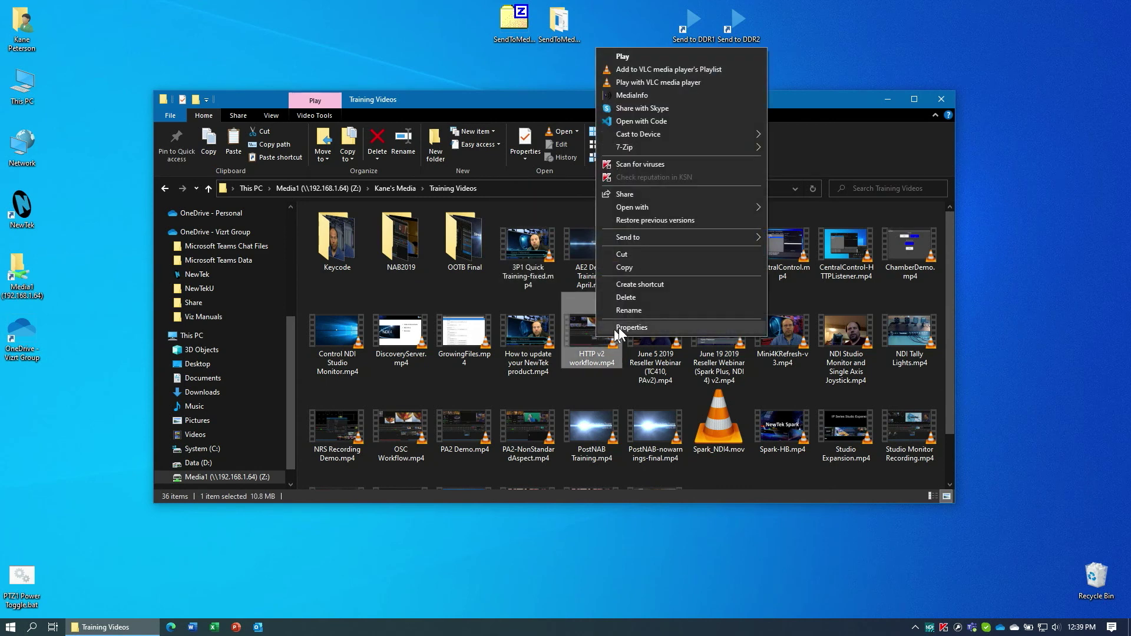
pyautogui.moveTo(656, 233)
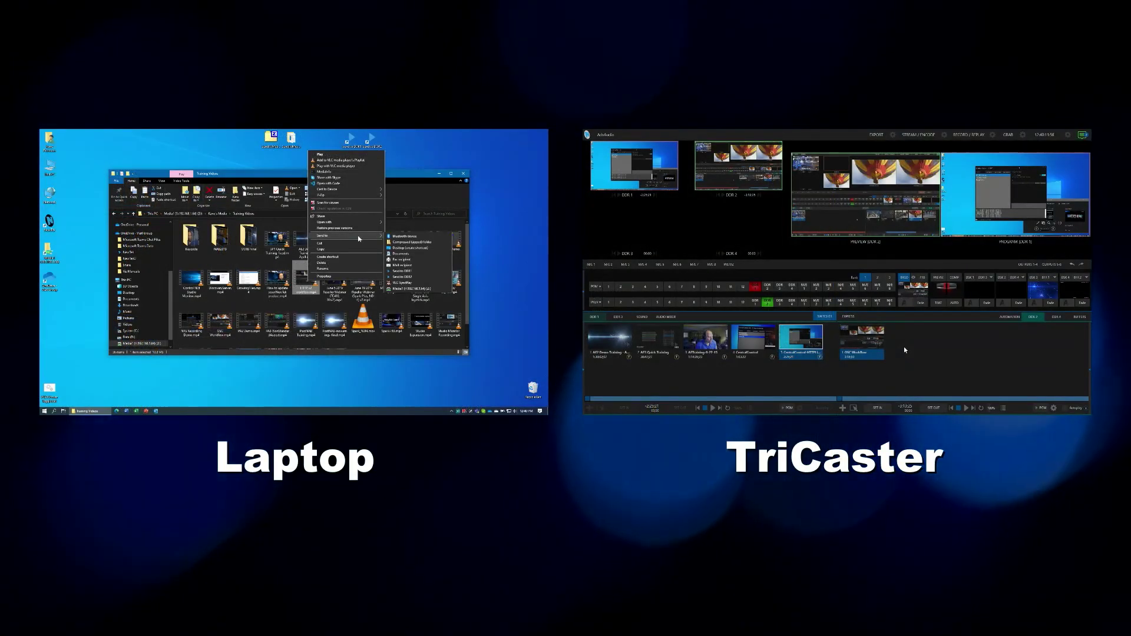
# - Send How to update your NewTek product to the DDR1 playlist through the Send to menu
pyautogui.click(402, 277)
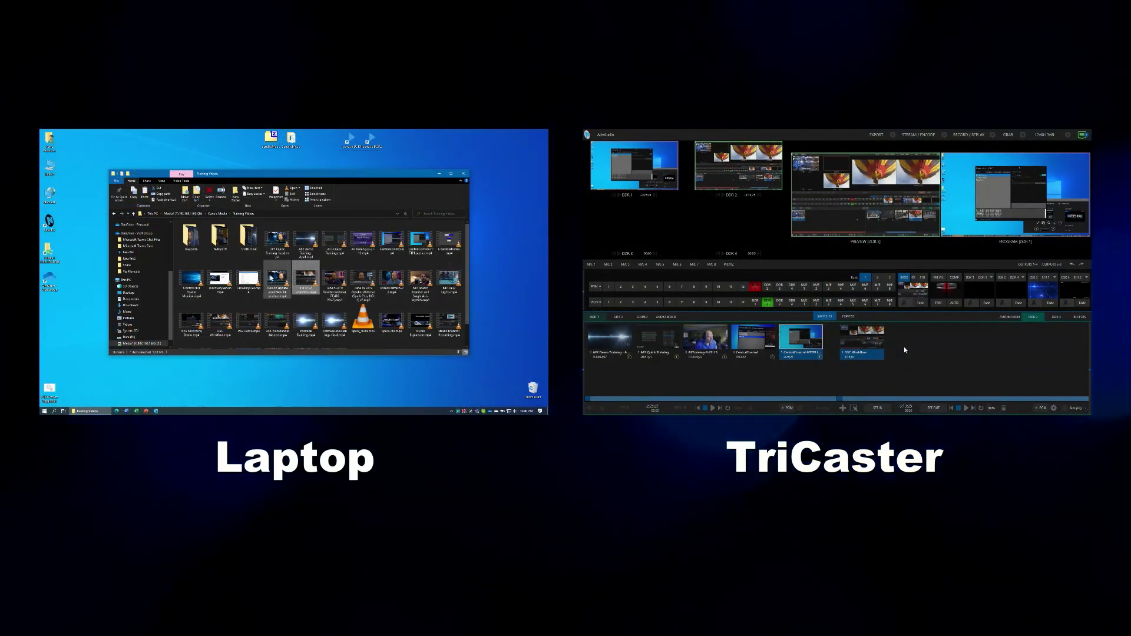
pyautogui.rightClick(278, 279)
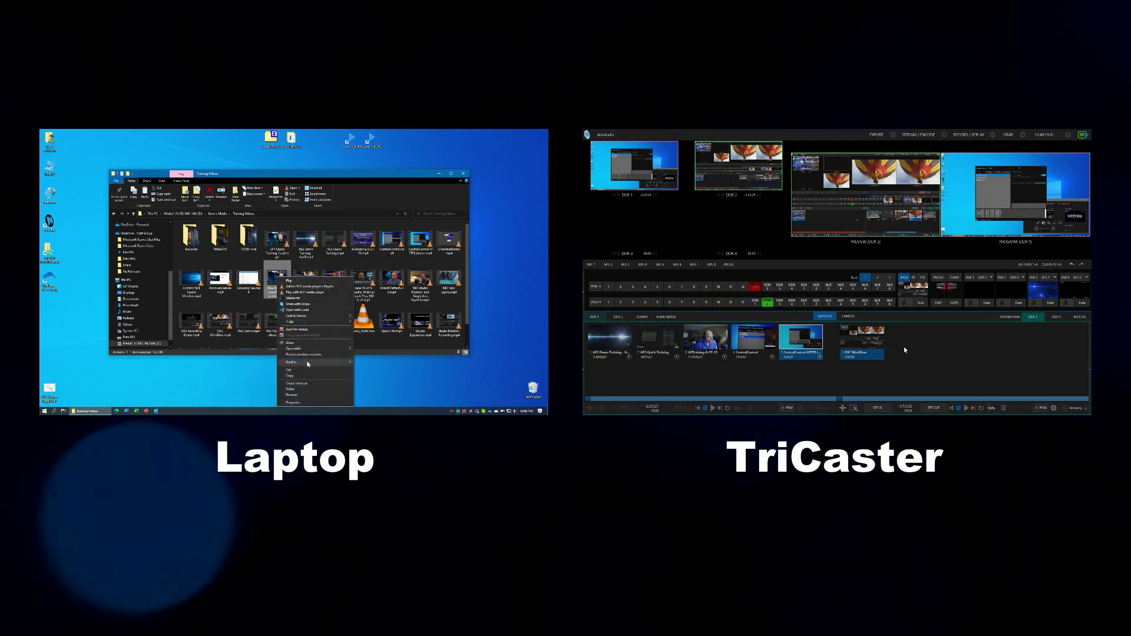
pyautogui.moveTo(321, 362)
pyautogui.click(378, 361)
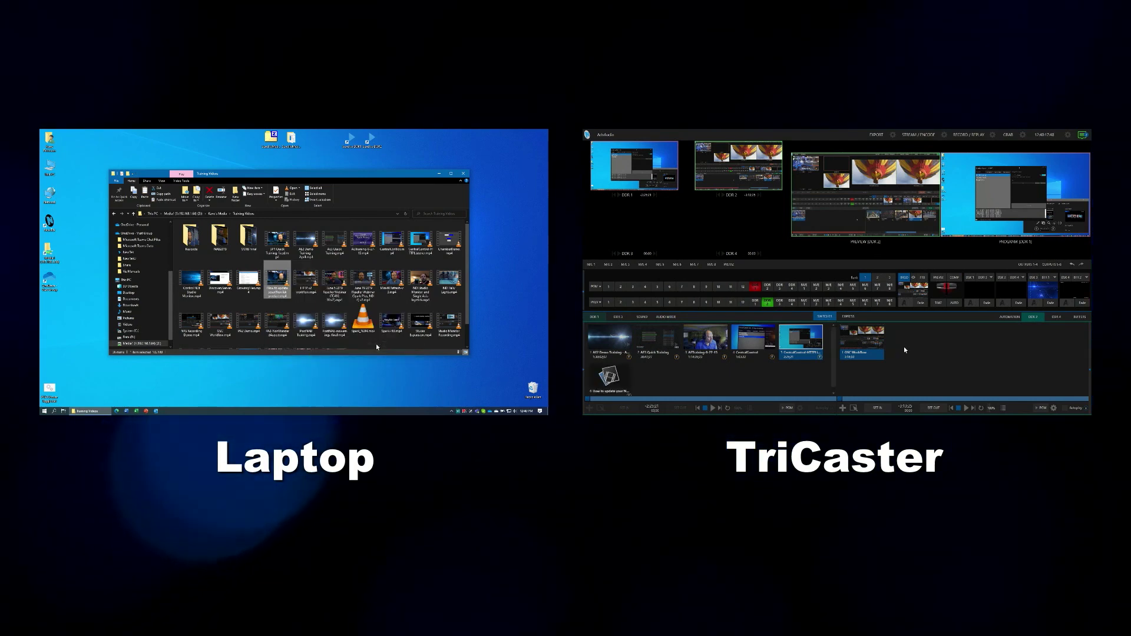
# - Send Studio Expansion.mp4 to the DDR2 playlist through the Send to menu
pyautogui.rightClick(422, 321)
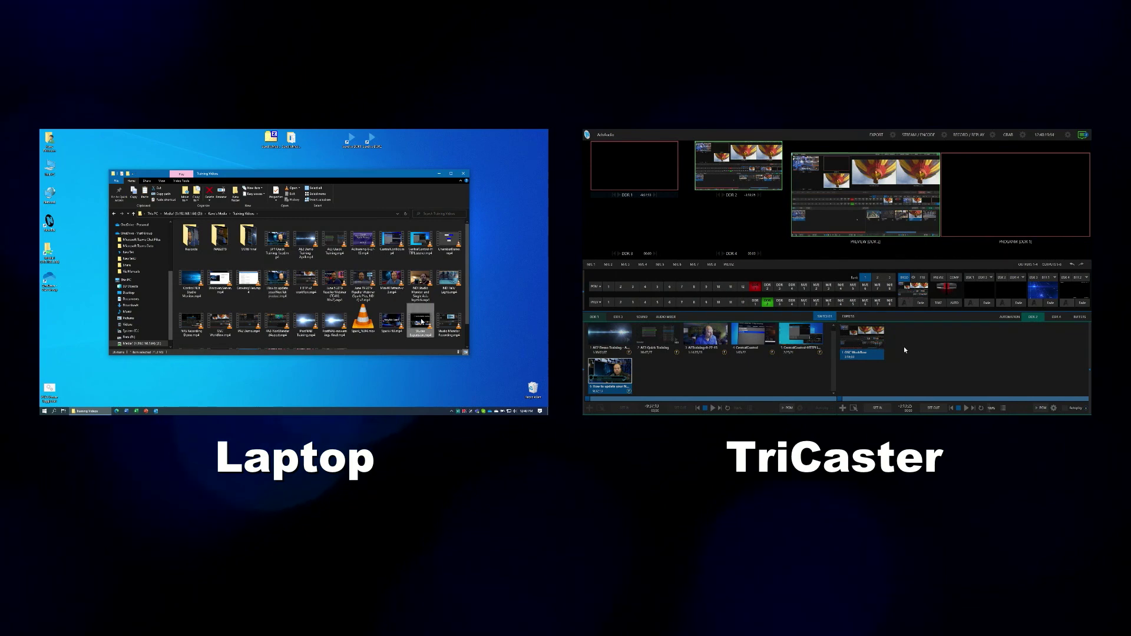
pyautogui.moveTo(436, 274)
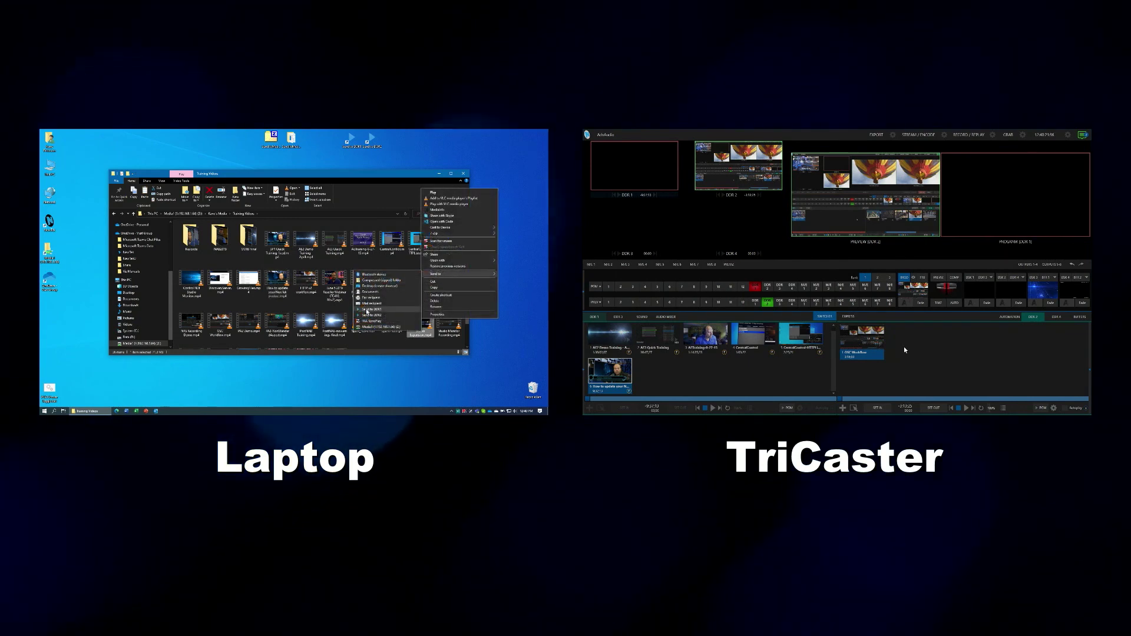
pyautogui.click(371, 315)
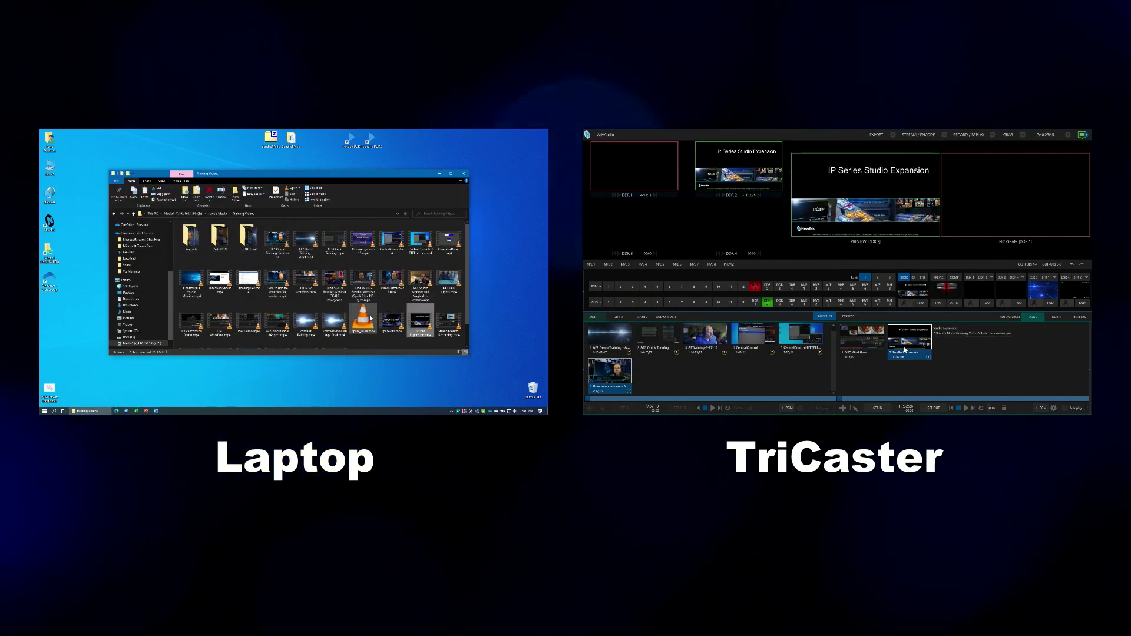